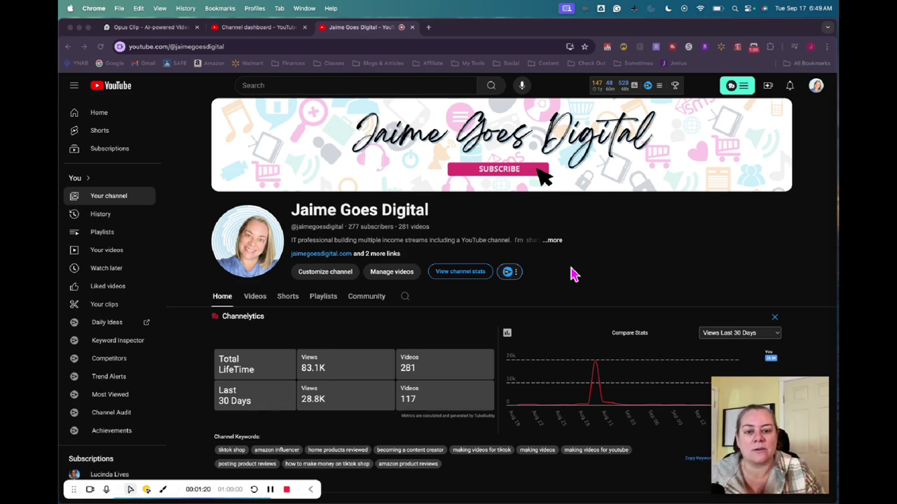
Browse the channel's Videos tab to find the 'Video Creation CHALLENGE' upload.
left_click(255, 300)
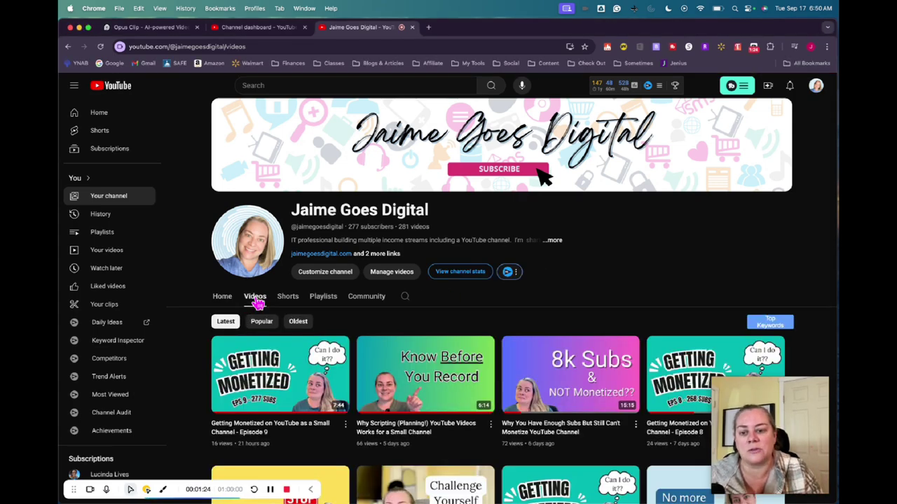
scroll(255, 300, "down", 1)
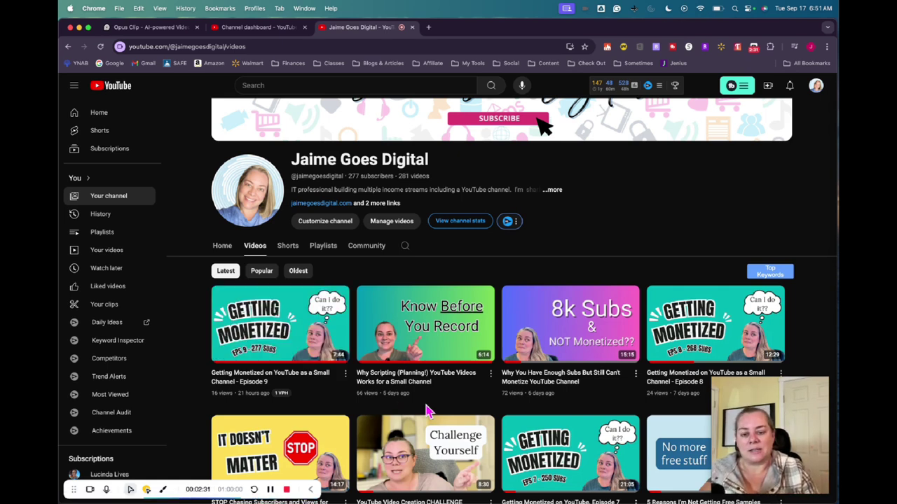
scroll(434, 410, "down", 3)
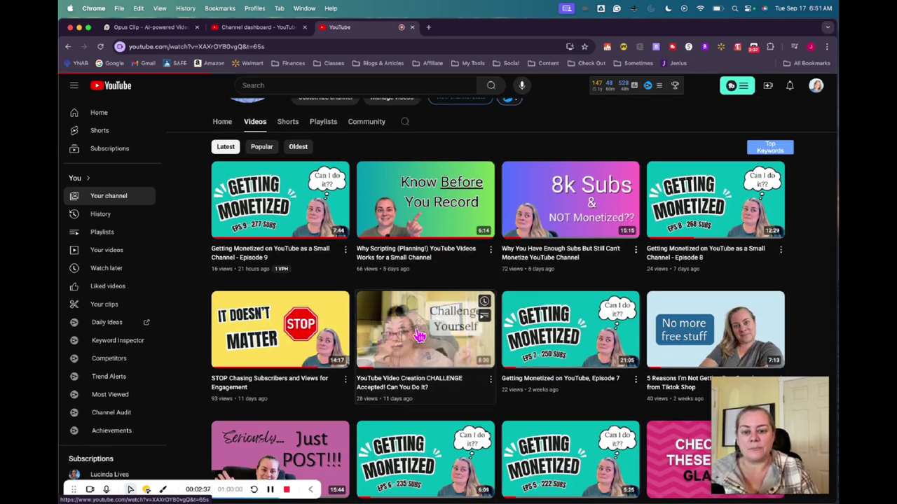
Open and pause the 'Video Creation CHALLENGE' video, copy its URL, and return to OpusClip.
left_click(419, 337)
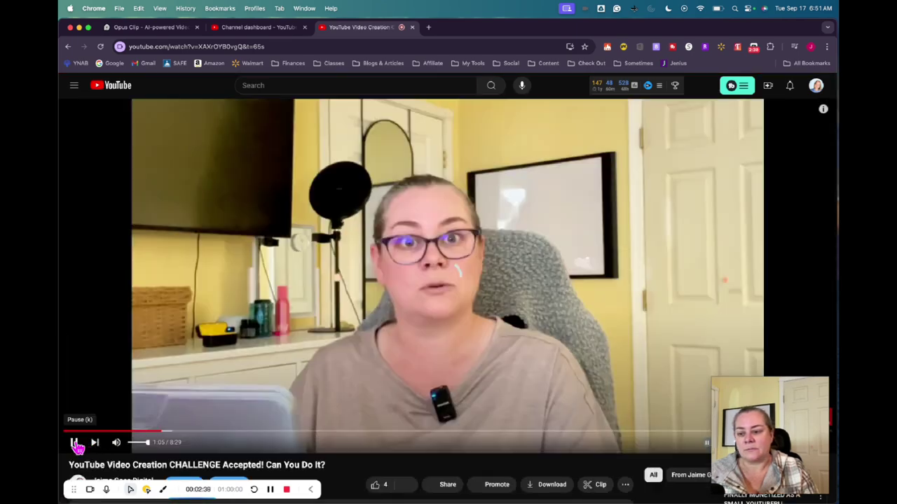
left_click(75, 445)
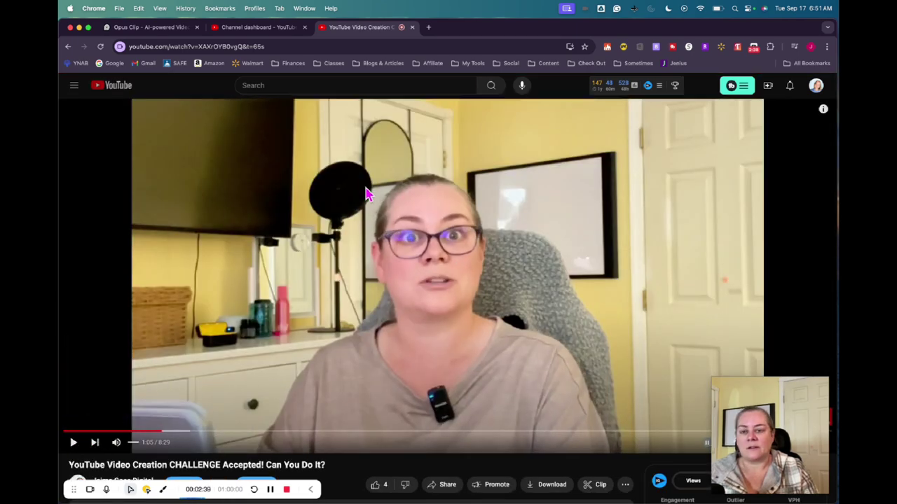
left_click(164, 46)
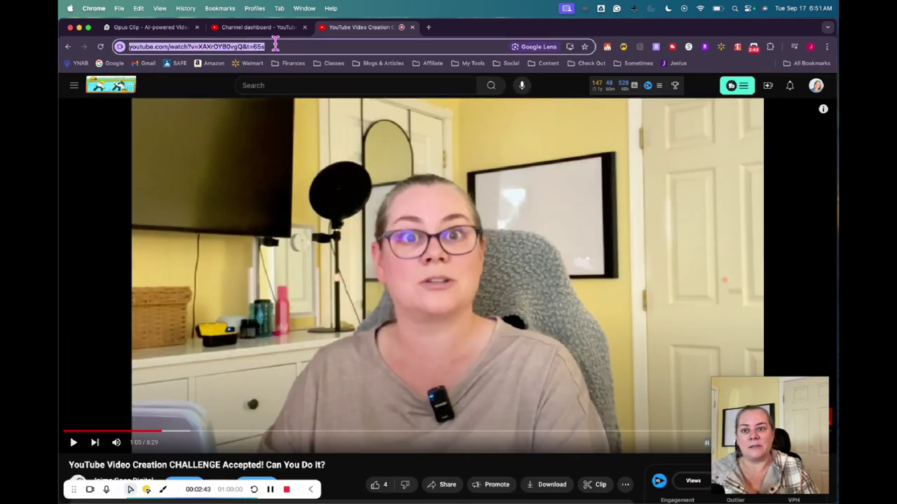
right_click(221, 46)
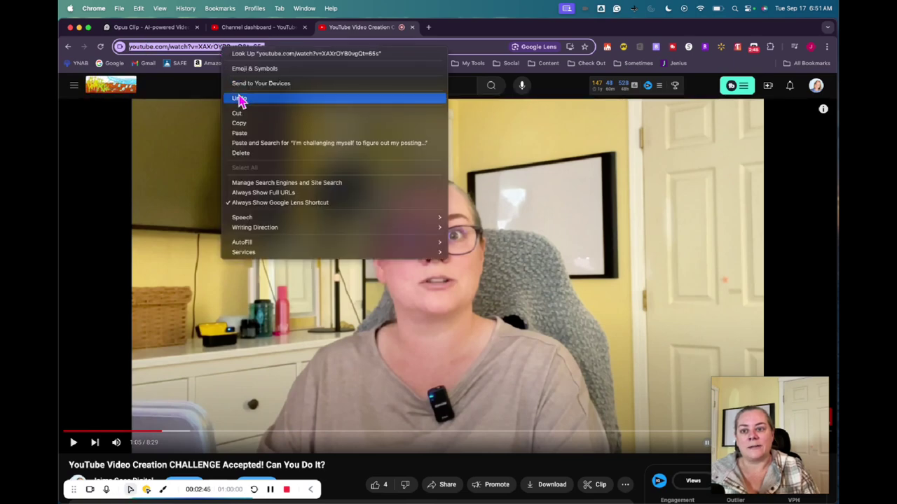
left_click(255, 126)
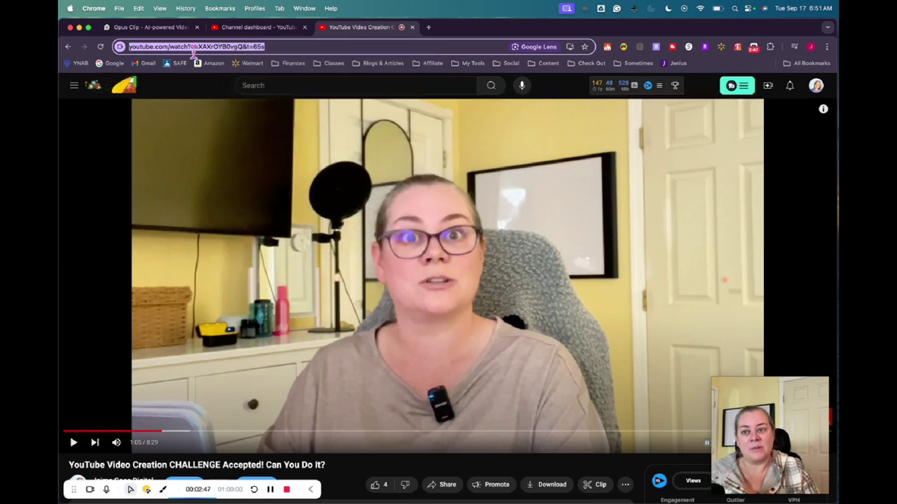
left_click(157, 28)
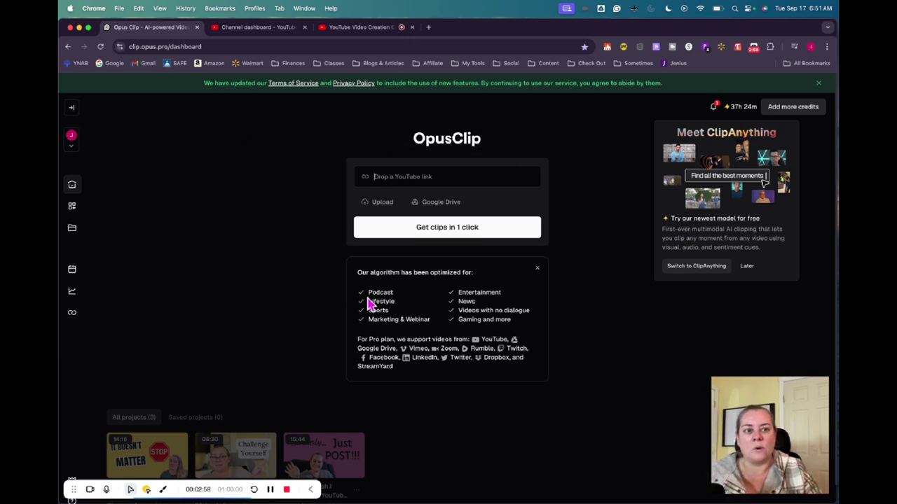
Paste the challenge video's YouTube link into OpusClip's link field and let its preview load.
right_click(412, 181)
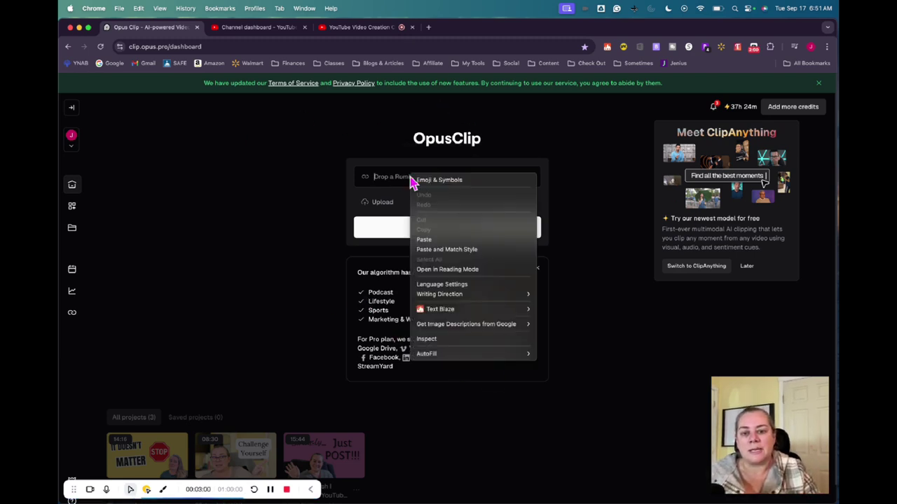
left_click(426, 238)
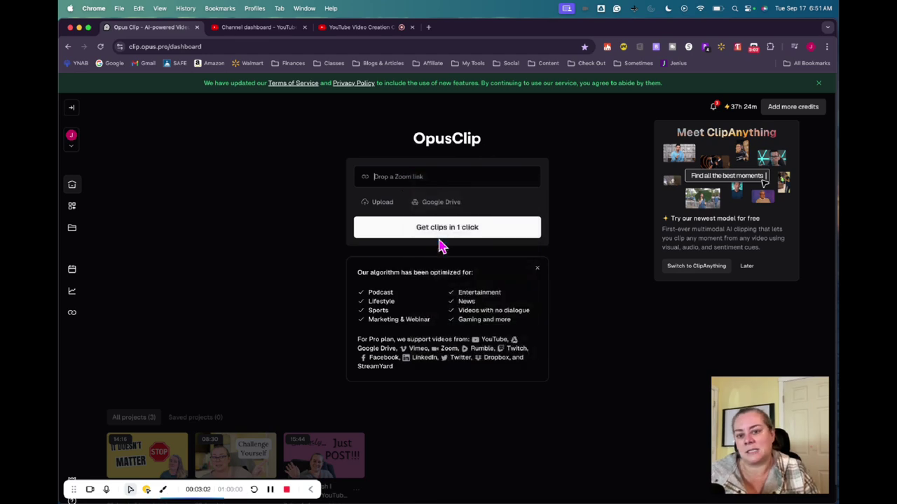
left_click(441, 235)
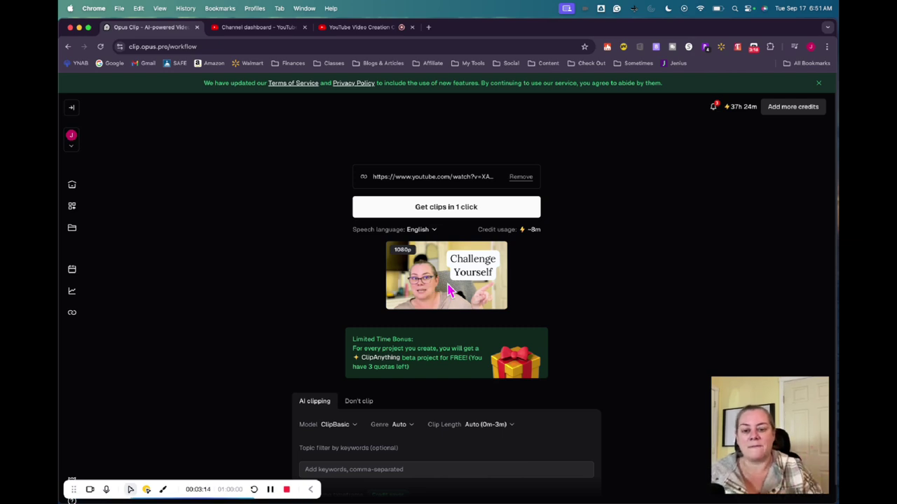
scroll(448, 291, "down", 6)
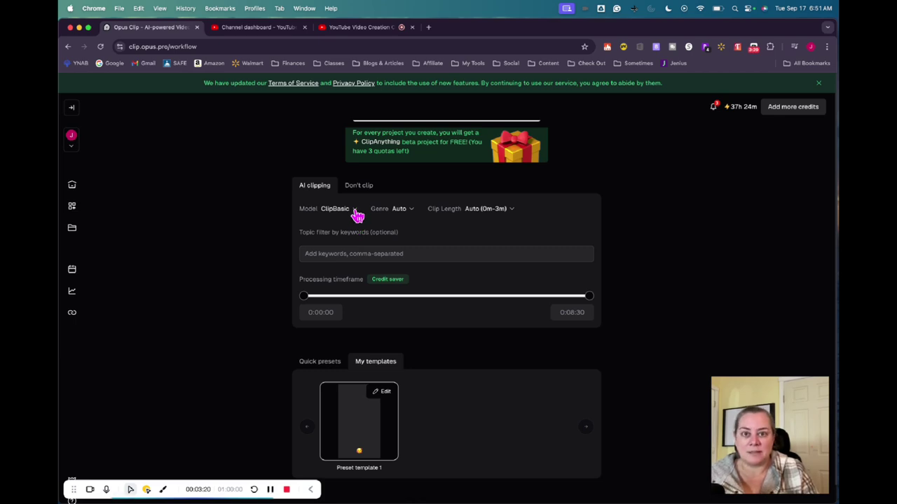
Keep the ClipBasic model and set clip lengths to <30s and 30s-59s.
left_click(355, 210)
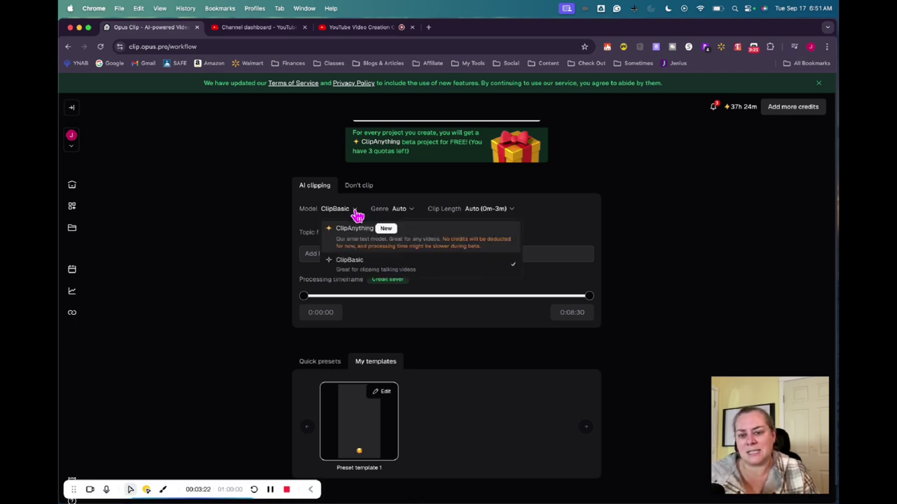
left_click(265, 221)
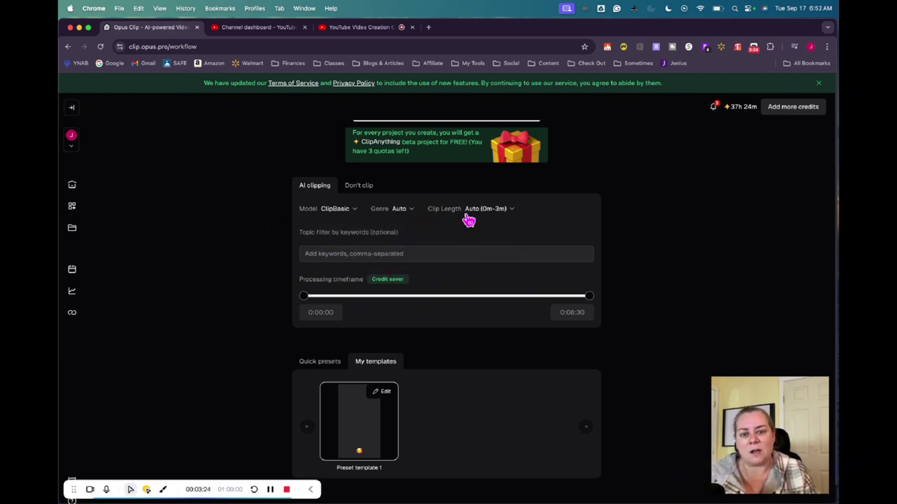
left_click(493, 210)
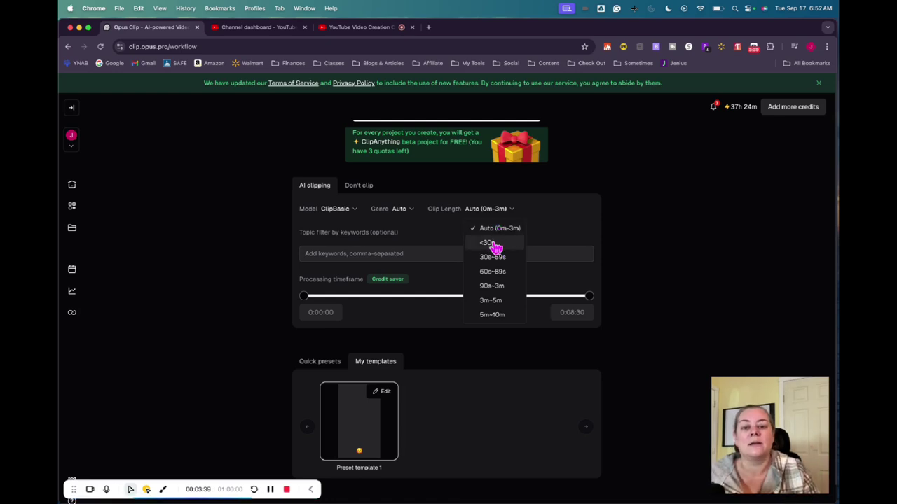
left_click(492, 243)
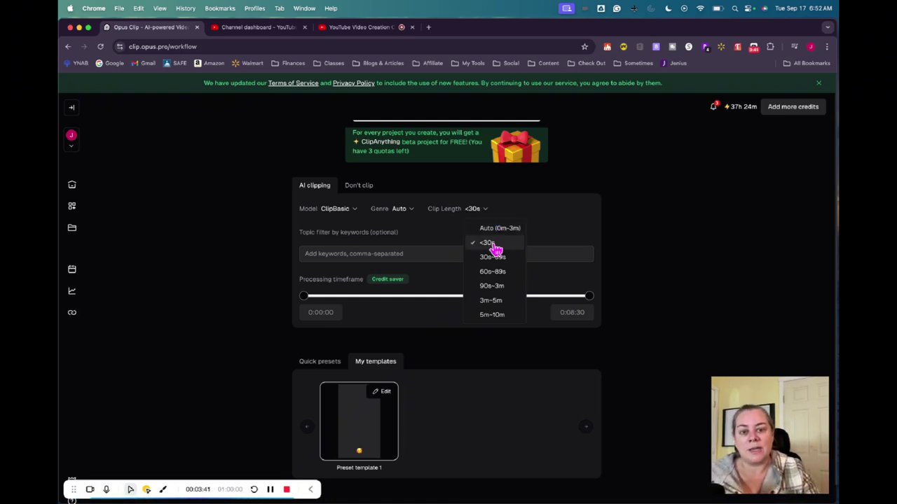
left_click(498, 259)
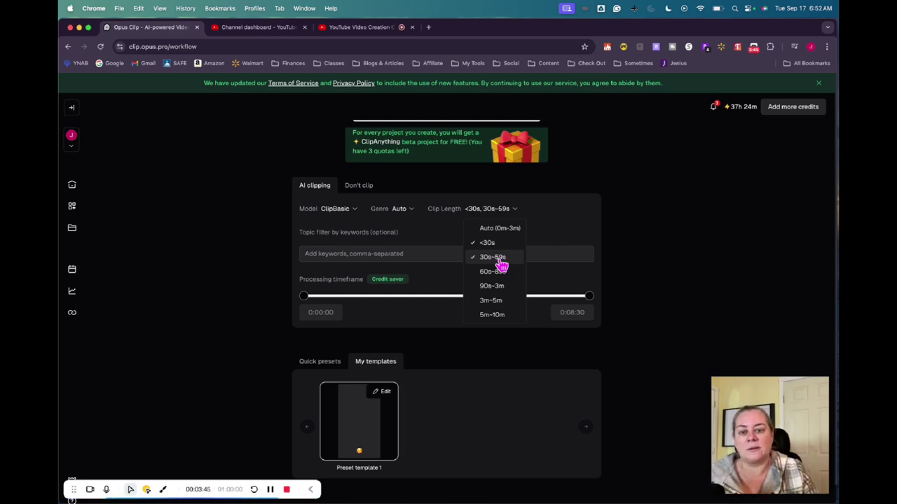
left_click(405, 318)
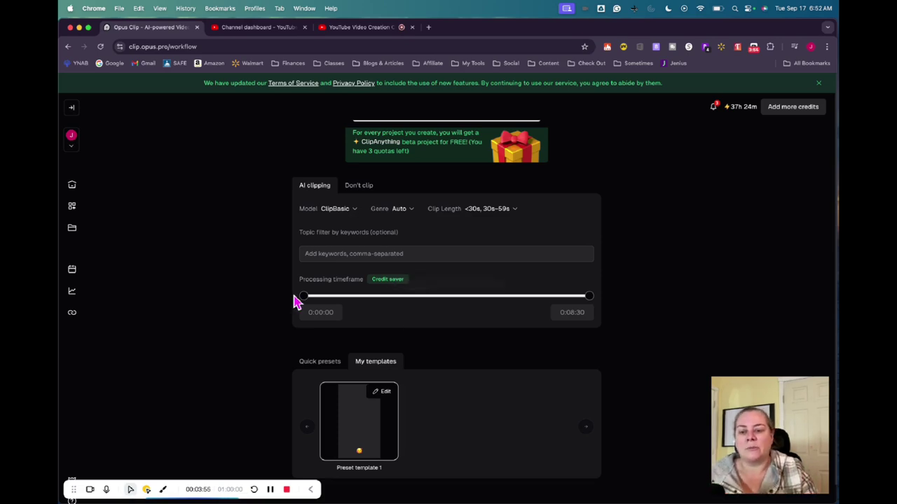
Trim the processing timeframe to run from 0:02:10 to 0:07:38.
left_click_drag(308, 301, 377, 300)
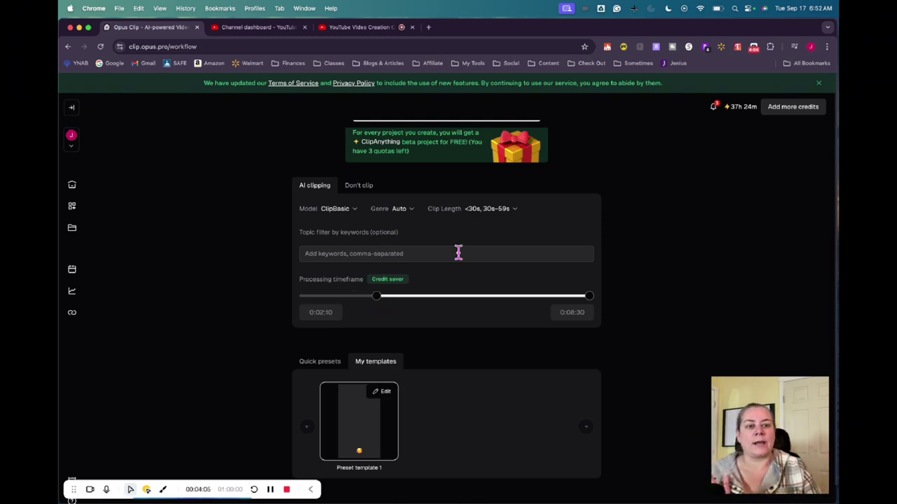
mouse_move(730, 114)
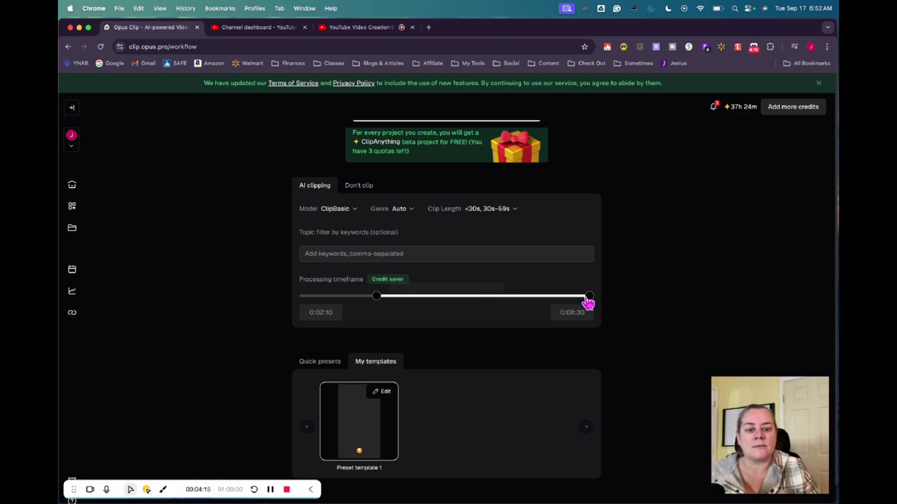
left_click_drag(589, 300, 563, 299)
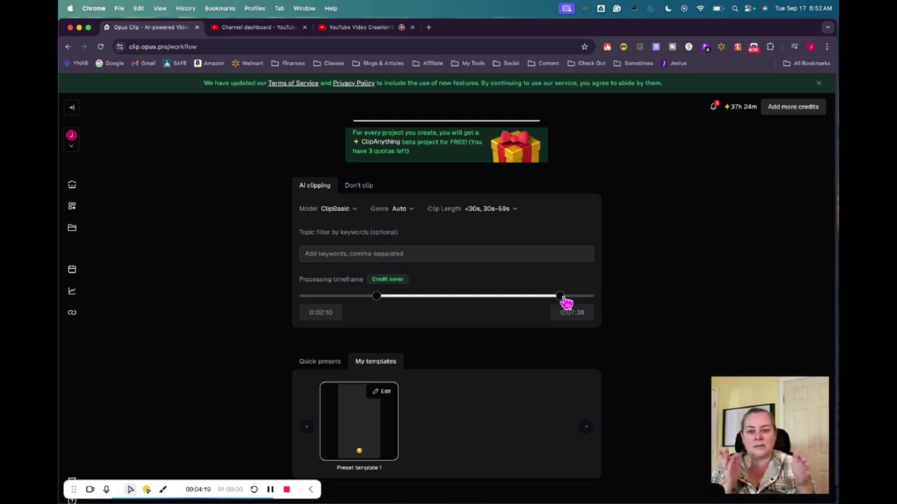
mouse_move(378, 415)
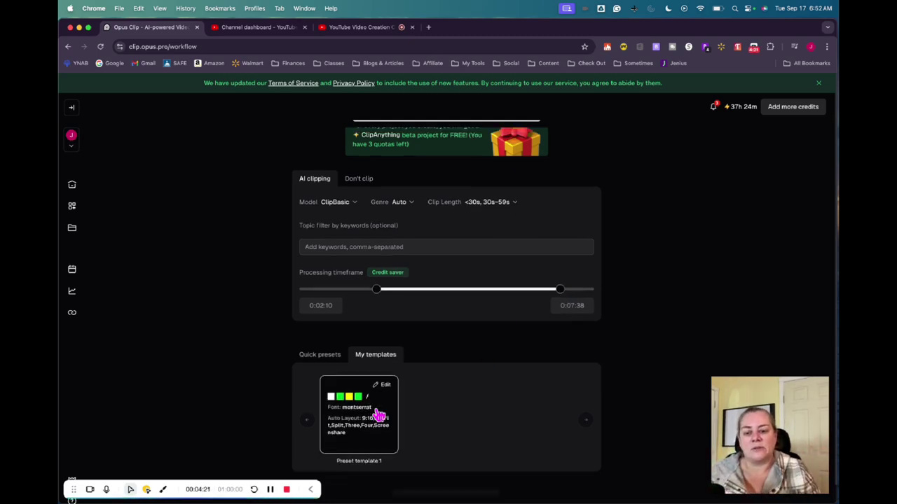
scroll(378, 416, "down", 2)
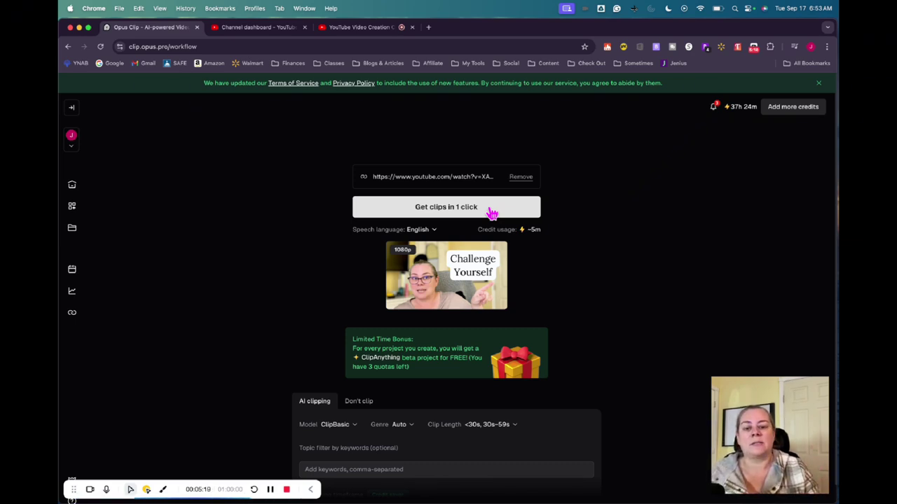
Go to the OpusClip home and open the Challenge Yourself project under All projects.
scroll(590, 240, "down", 3)
scroll(587, 235, "down", 2)
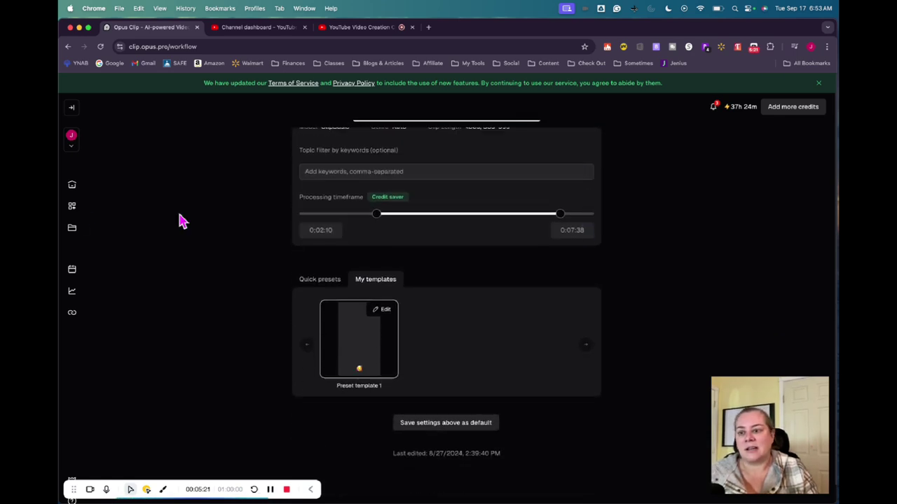
left_click(73, 187)
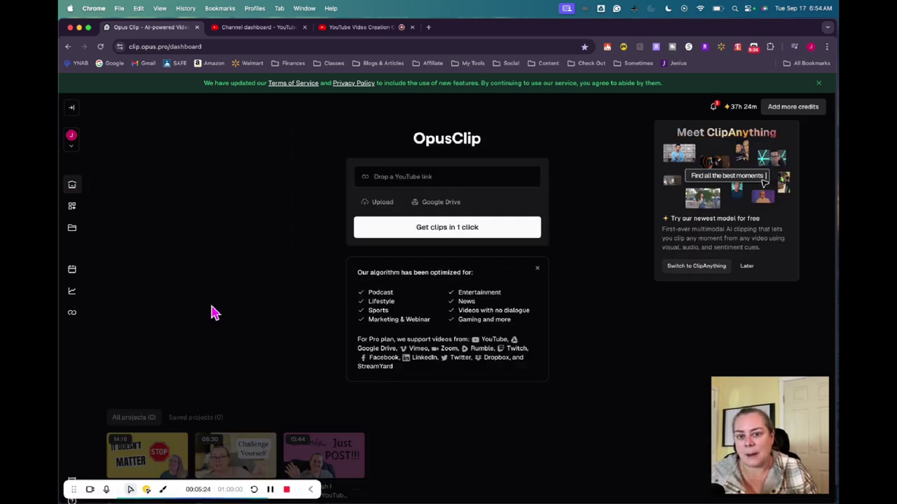
scroll(221, 308, "down", 3)
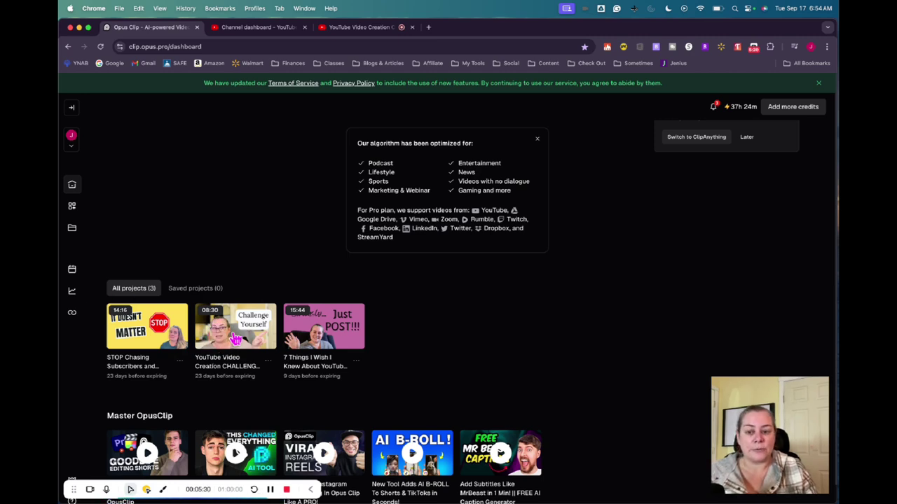
left_click(235, 339)
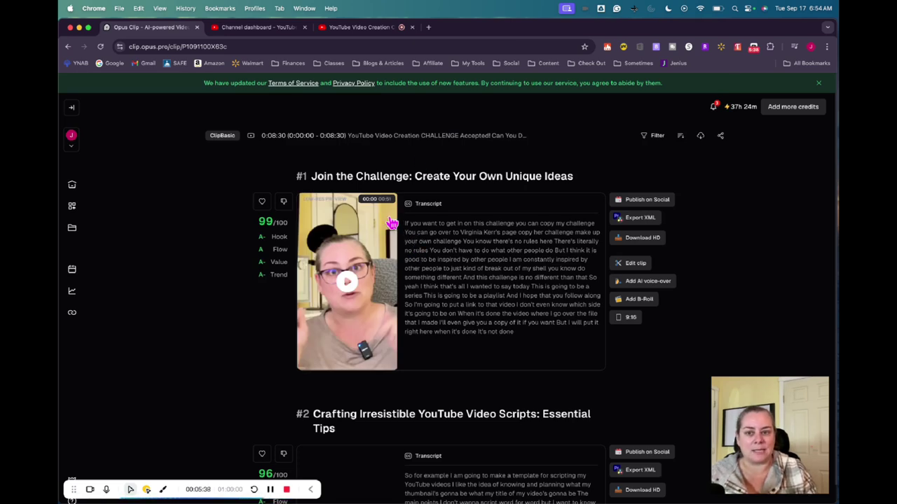
Play and pause clip #1's preview, then review its 99/100 score and A- grades.
left_click_drag(312, 177, 573, 181)
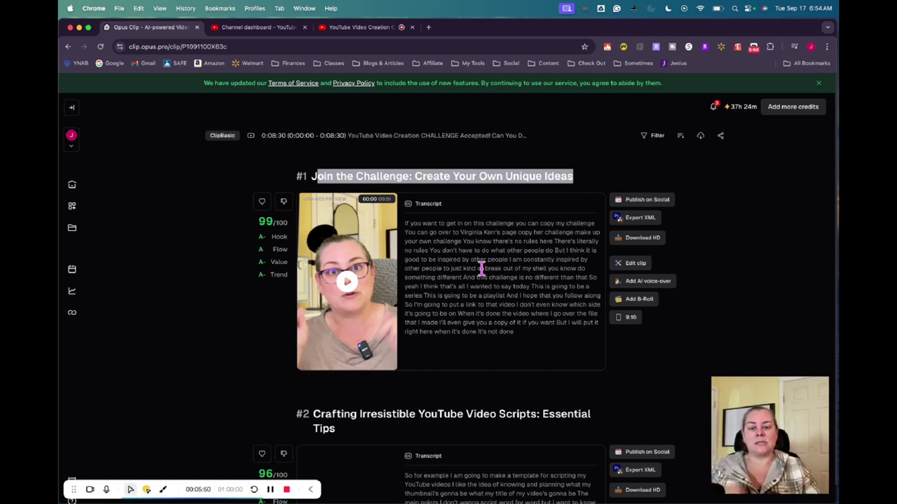
left_click(358, 289)
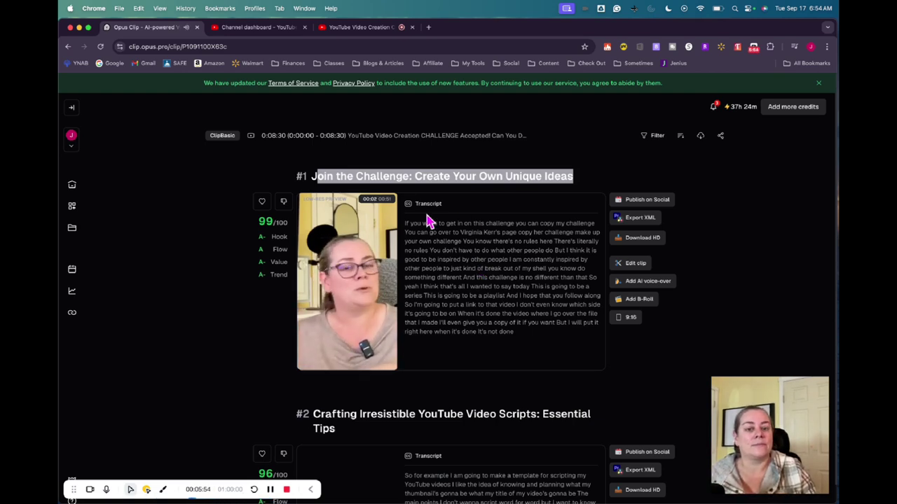
left_click(353, 288)
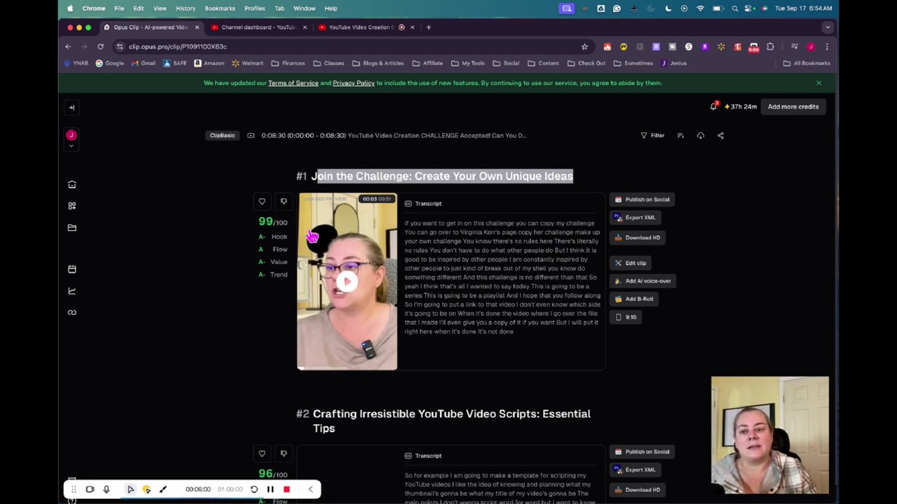
mouse_move(272, 228)
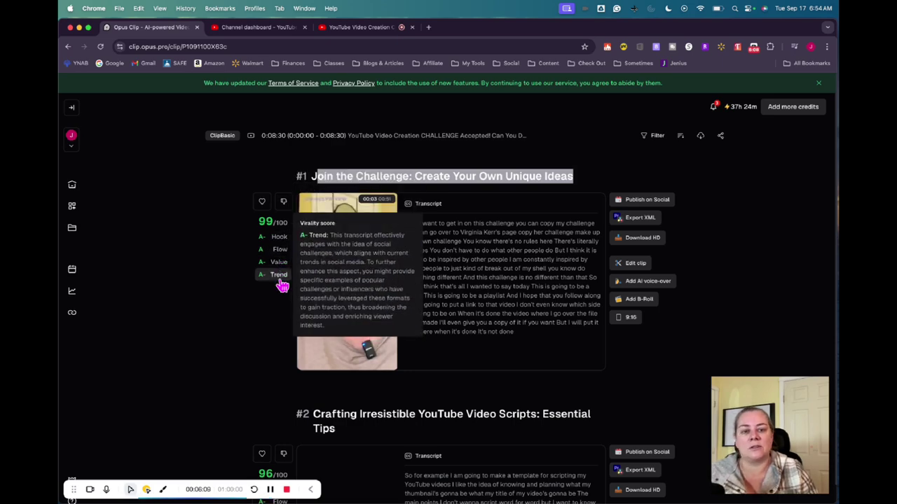
scroll(527, 290, "down", 2)
scroll(528, 290, "down", 15)
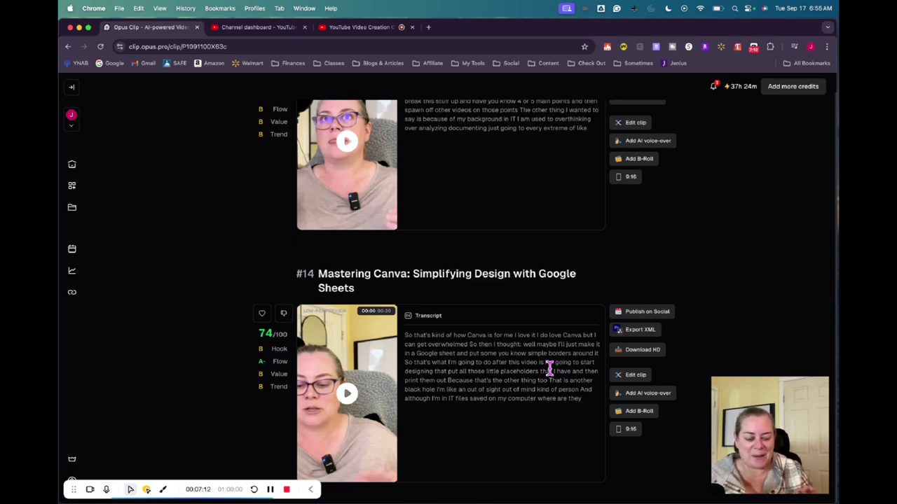
scroll(550, 368, "up", 20)
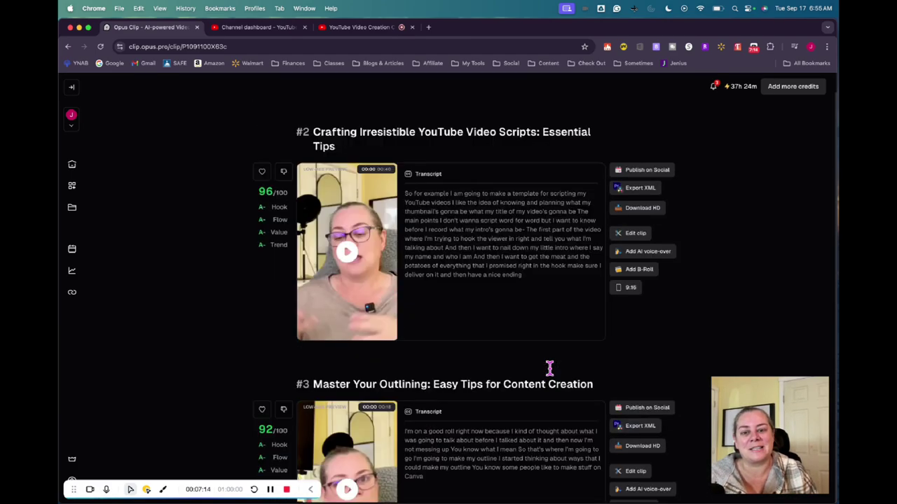
scroll(550, 368, "up", 3)
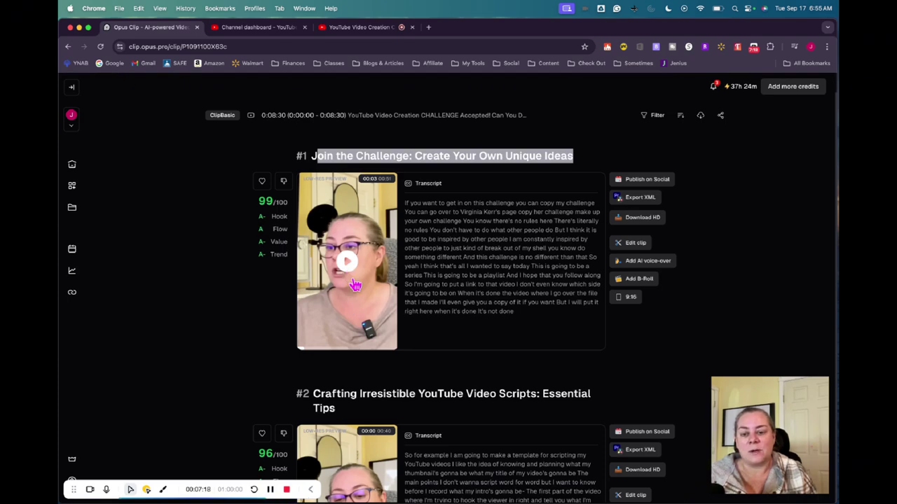
scroll(355, 285, "down", 10)
scroll(355, 285, "up", 10)
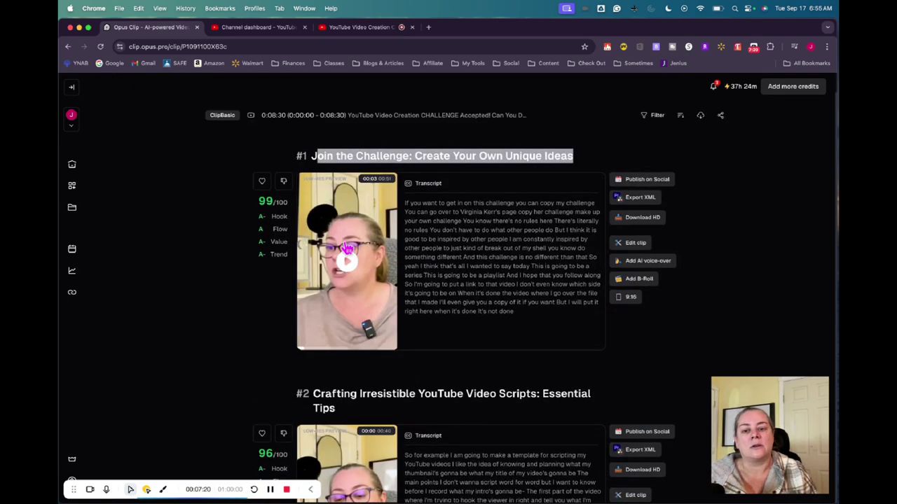
Download clip #1, 'Join the Challenge: Create Your Own Unique Ideas', in HD.
left_click(639, 223)
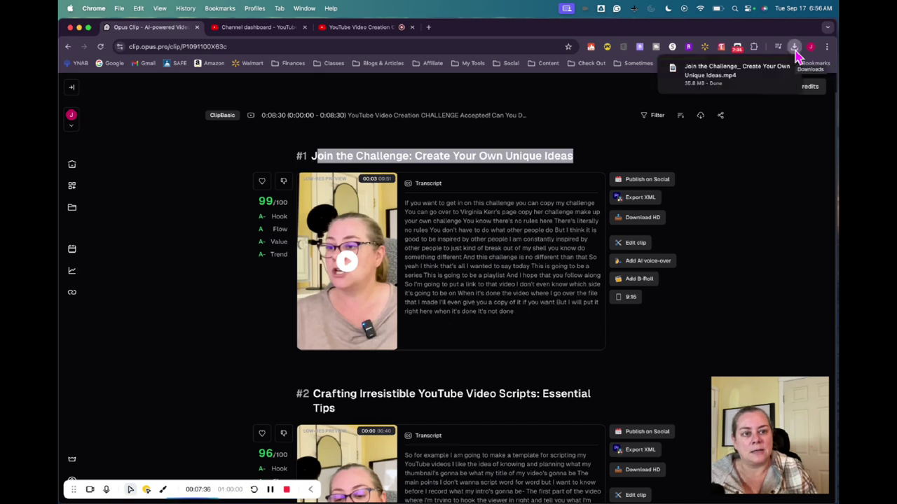
Reveal 'Join the Challenge_ Create Your Own Unique Ideas.mp4' in Finder's Downloads and move the window aside.
left_click(771, 68)
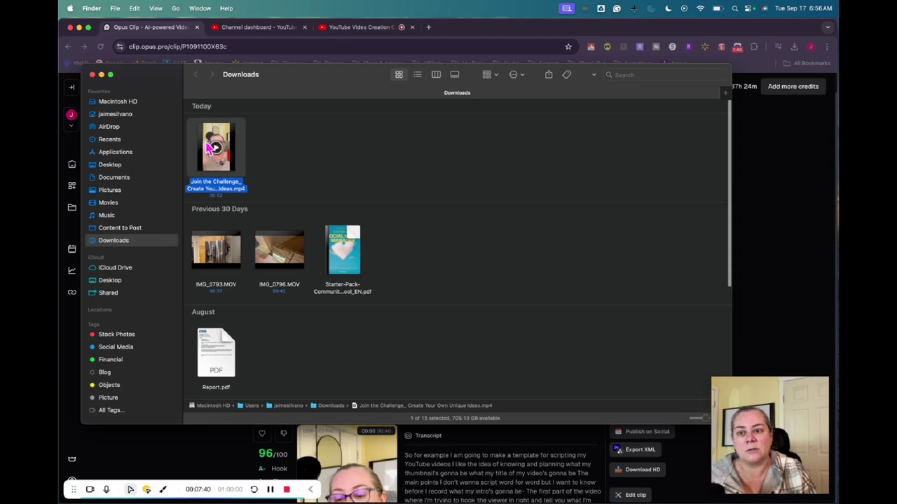
left_click_drag(287, 76, 362, 114)
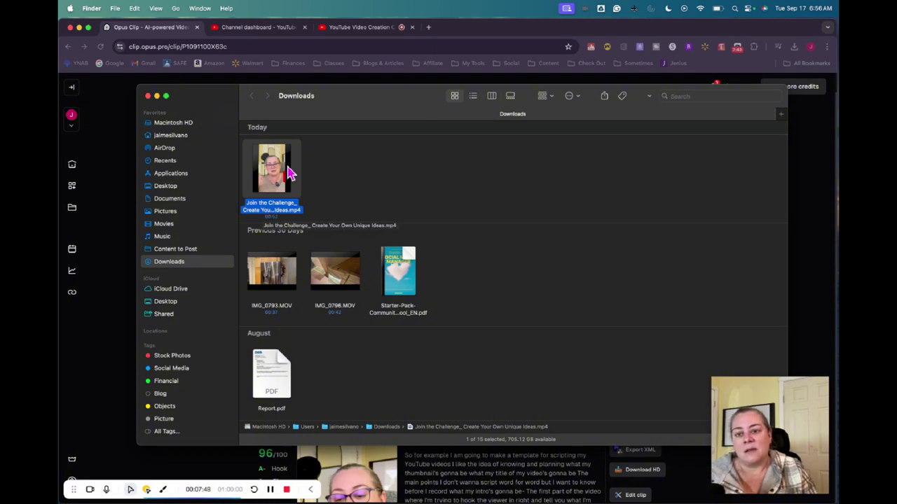
mouse_move(272, 176)
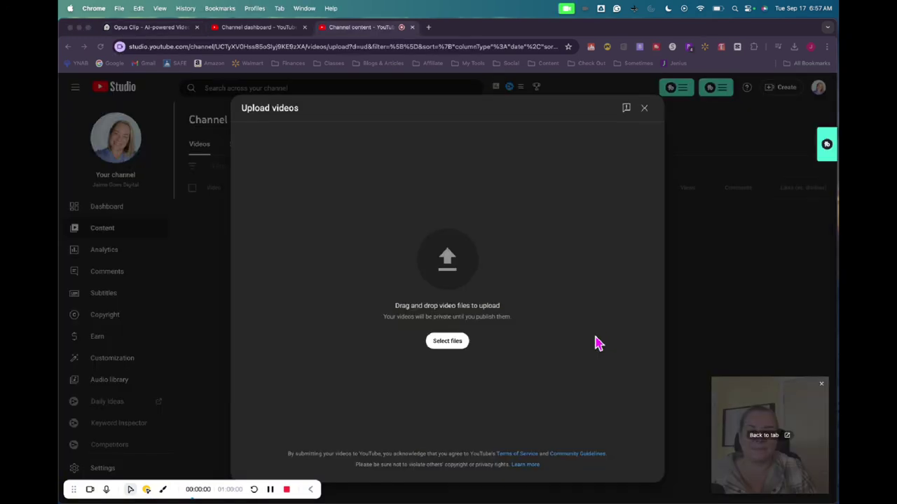
Upload 'Join the Challenge_ Create Your Own Unique Ideas.mp4' from the Downloads folder.
left_click(444, 343)
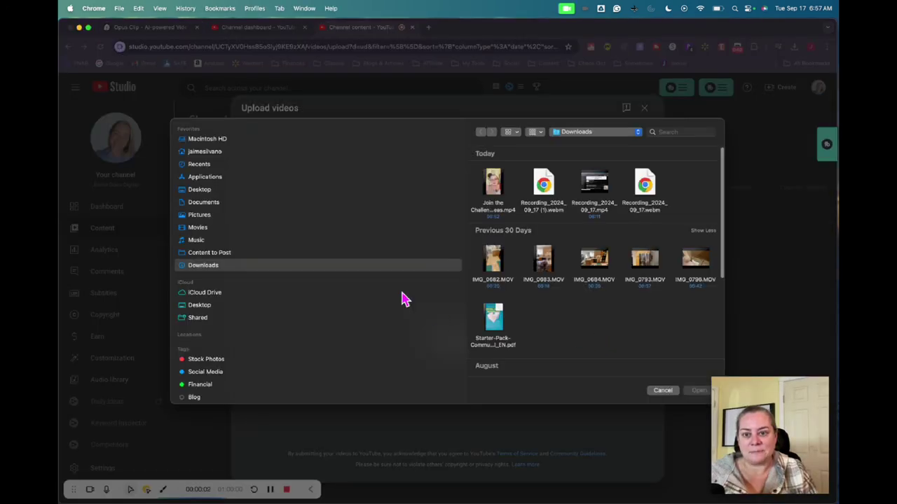
left_click(497, 182)
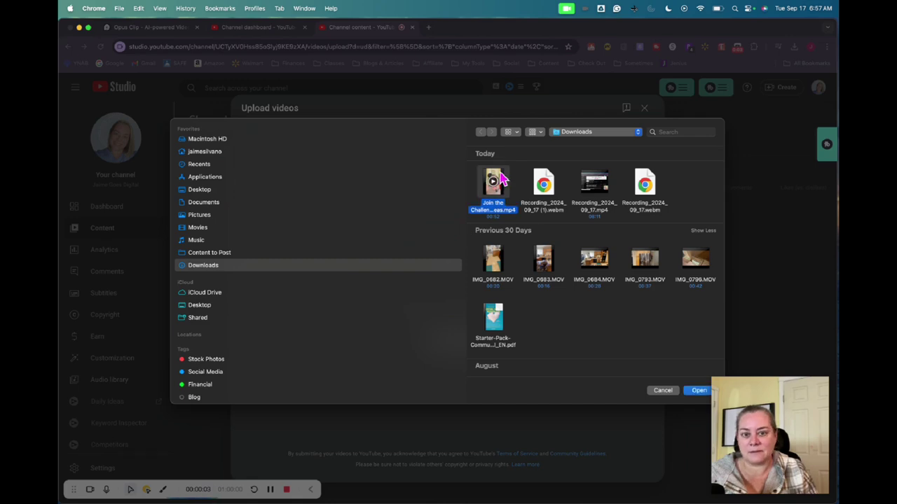
left_click(699, 391)
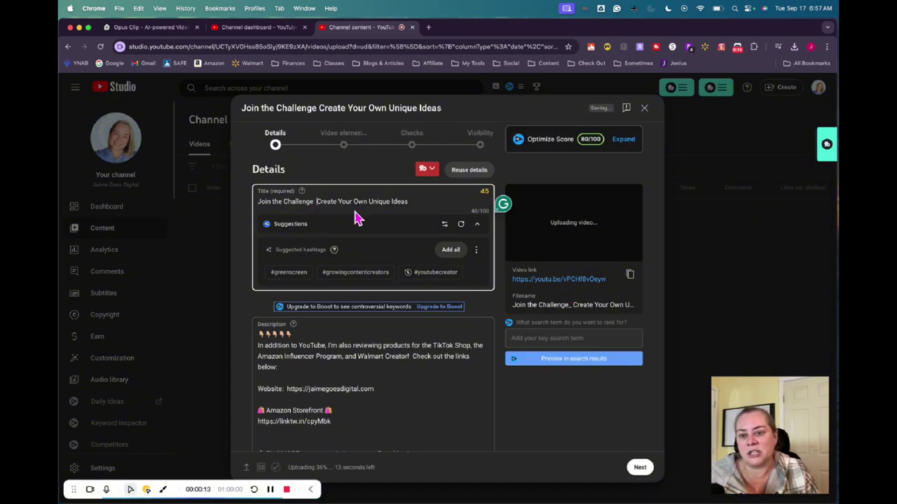
Fix the title to 'Join the Challenge: Create Your Own Unique Ideas'.
left_click(318, 201)
key("BackSpace")
key("BackSpace")
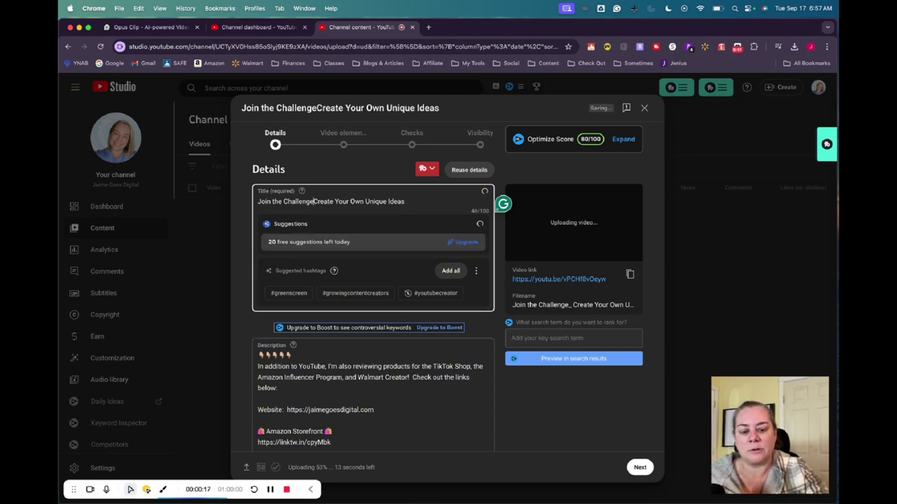
type(":")
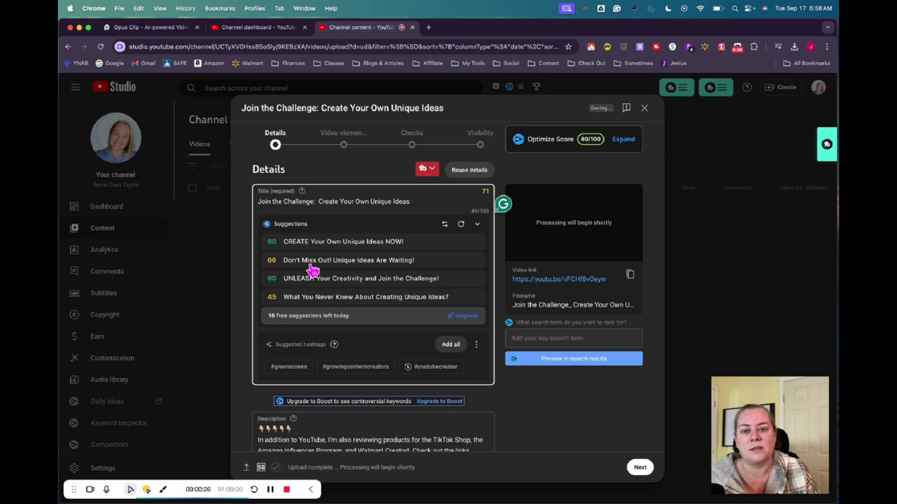
Answer No to the Altered content question in the upload's Details step.
scroll(473, 296, "down", 5)
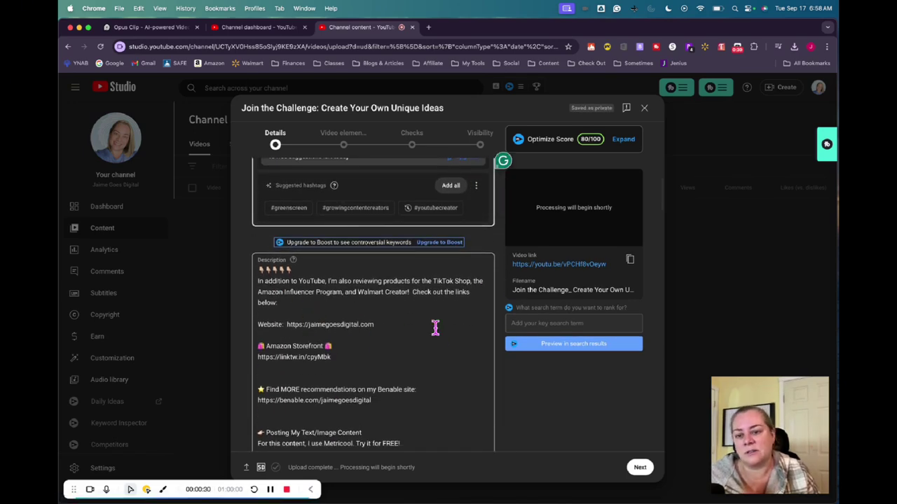
scroll(434, 328, "down", 10)
scroll(435, 336, "down", 3)
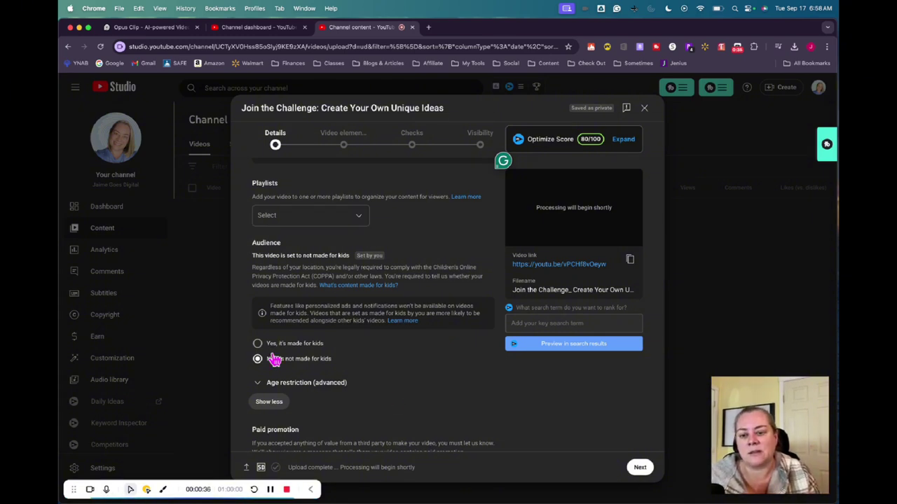
scroll(413, 360, "down", 5)
scroll(413, 359, "down", 2)
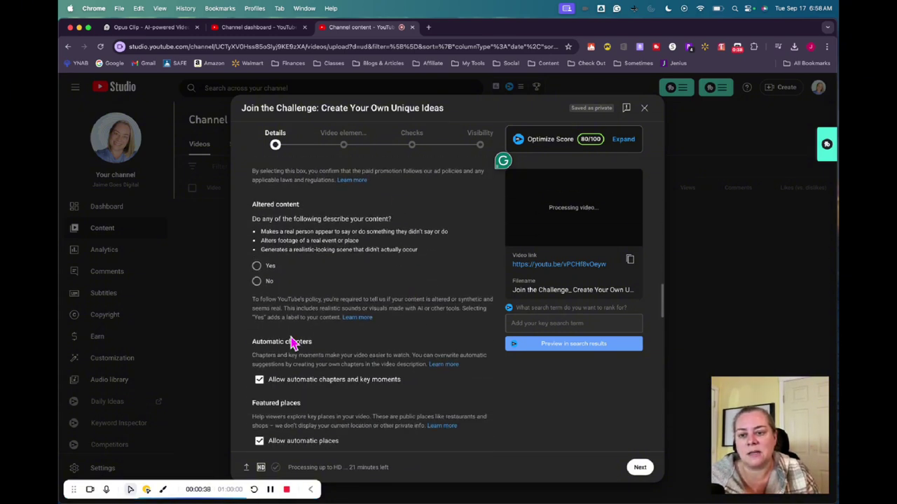
left_click(257, 280)
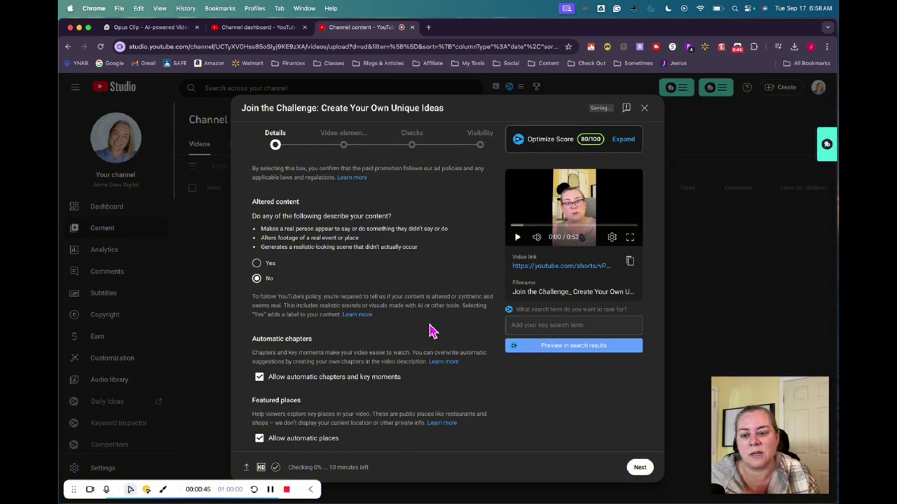
scroll(432, 331, "down", 3)
scroll(432, 331, "down", 15)
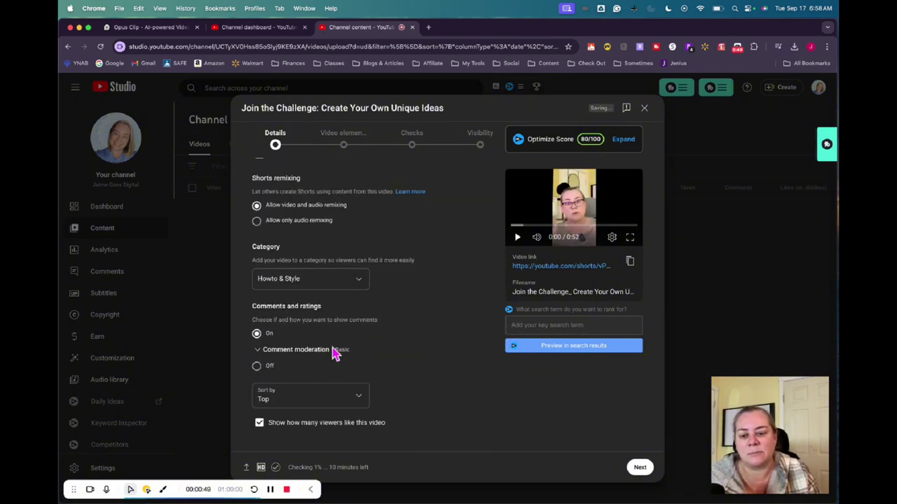
Attach the YouTube Video Creation CHALLENGE video as the Short's related video and pass Checks.
left_click(640, 468)
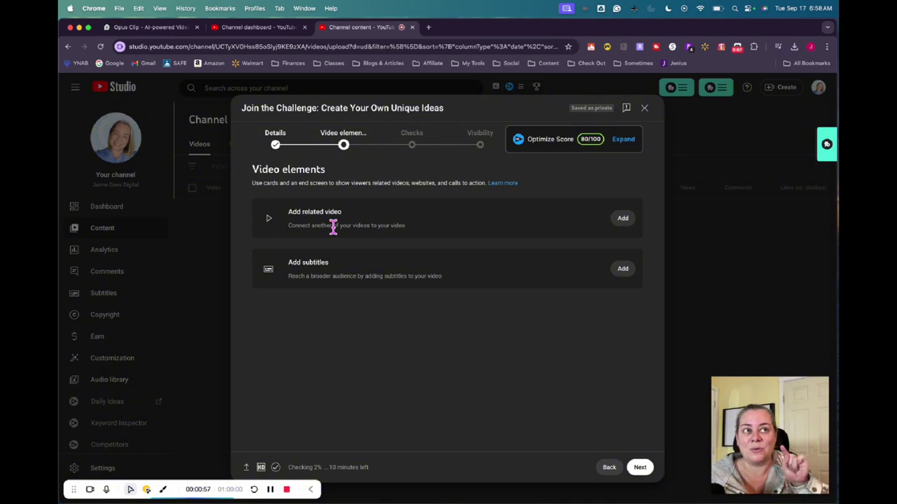
left_click(629, 222)
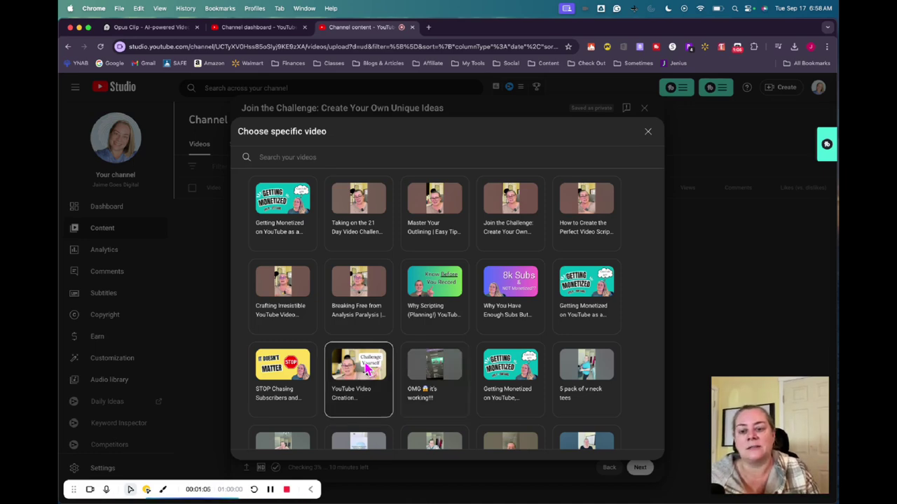
left_click(369, 371)
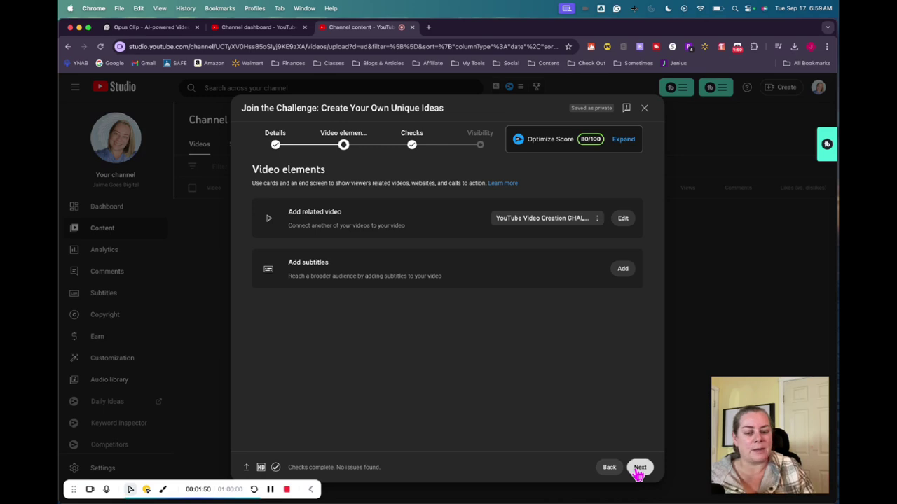
mouse_move(511, 490)
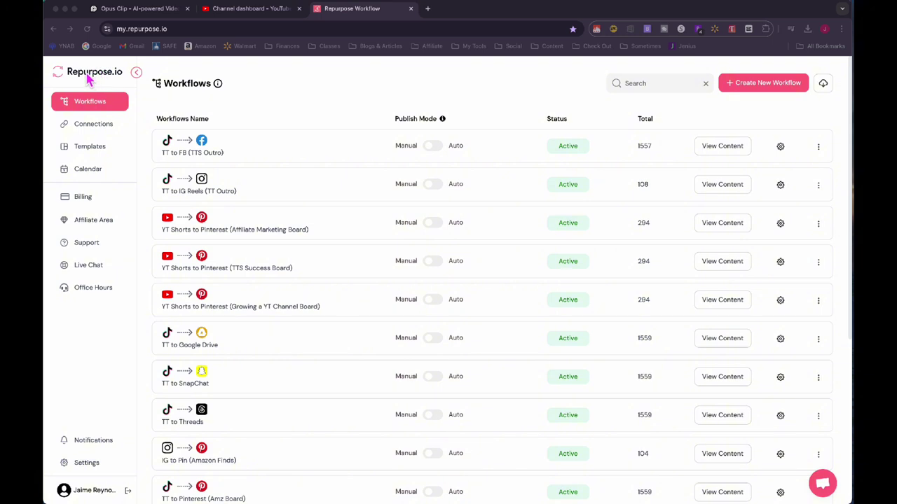
From the Workflows list, view content of 'YT Shorts to Pinterest (Growing a YT Channel Board)'.
left_click(94, 126)
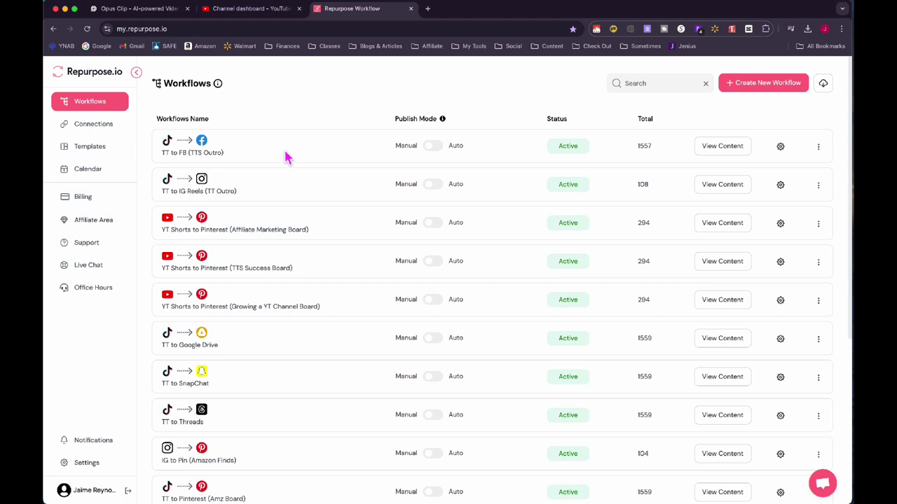
left_click_drag(166, 153, 240, 165)
left_click(236, 161)
left_click_drag(162, 309, 338, 323)
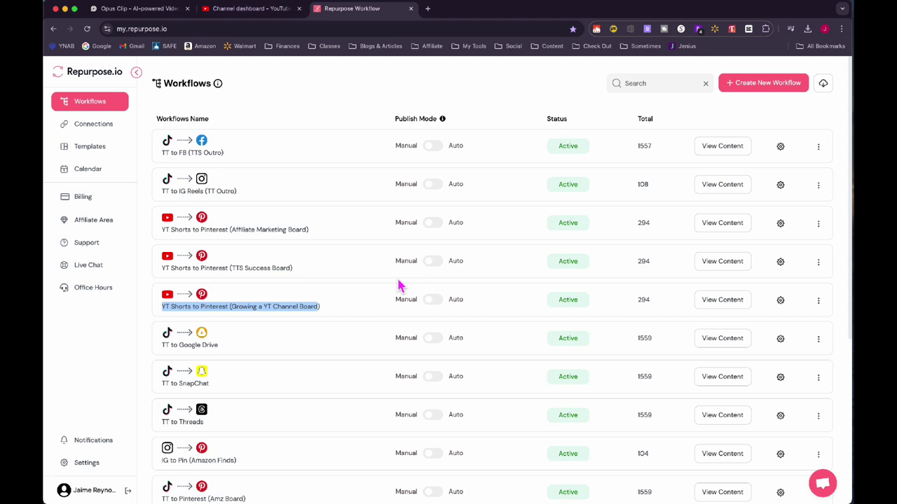
left_click(730, 309)
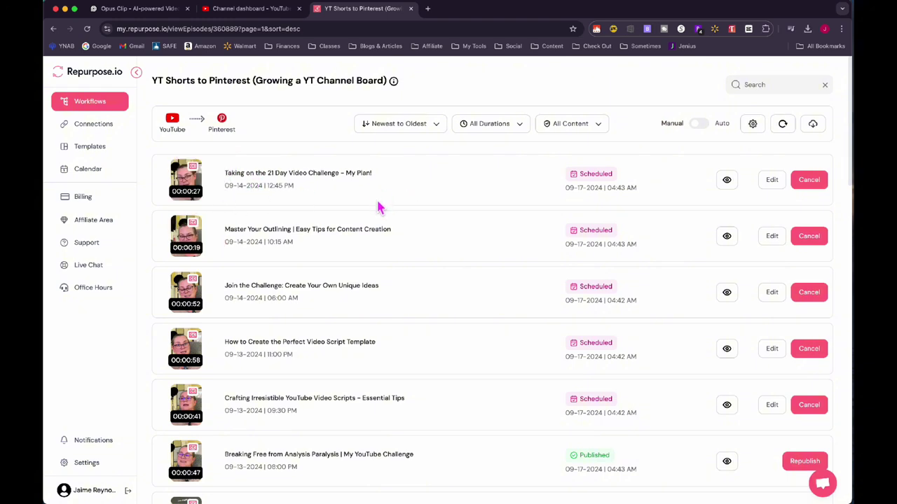
Scroll the Pinterest workflow's episodes to '5 pack of v neck tees' and preview its description.
scroll(461, 296, "down", 5)
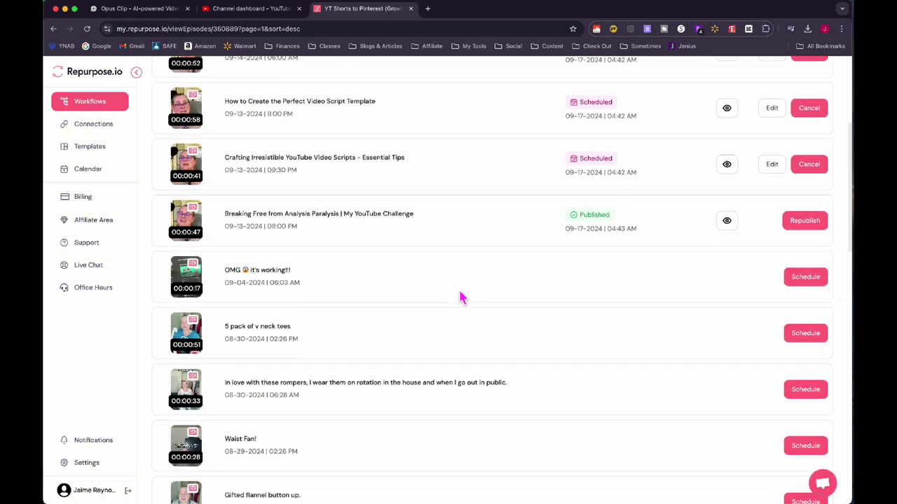
scroll(460, 296, "up", 5)
scroll(460, 296, "down", 1)
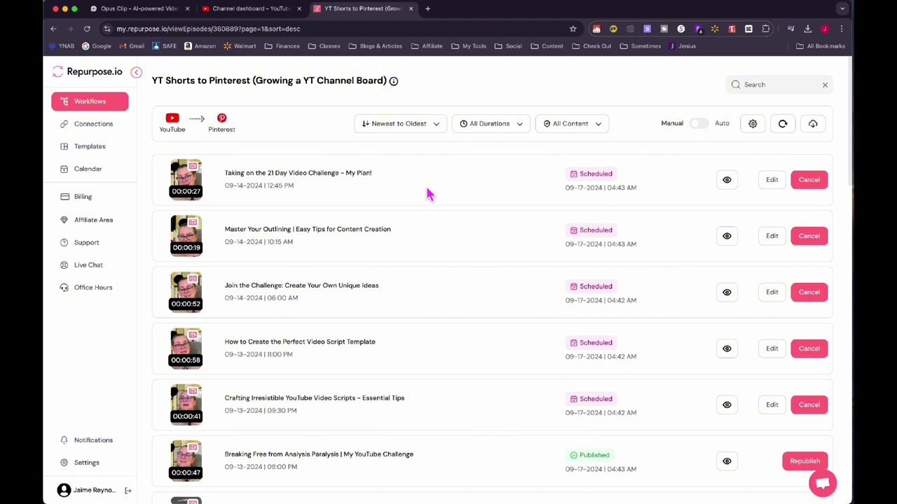
scroll(426, 194, "down", 3)
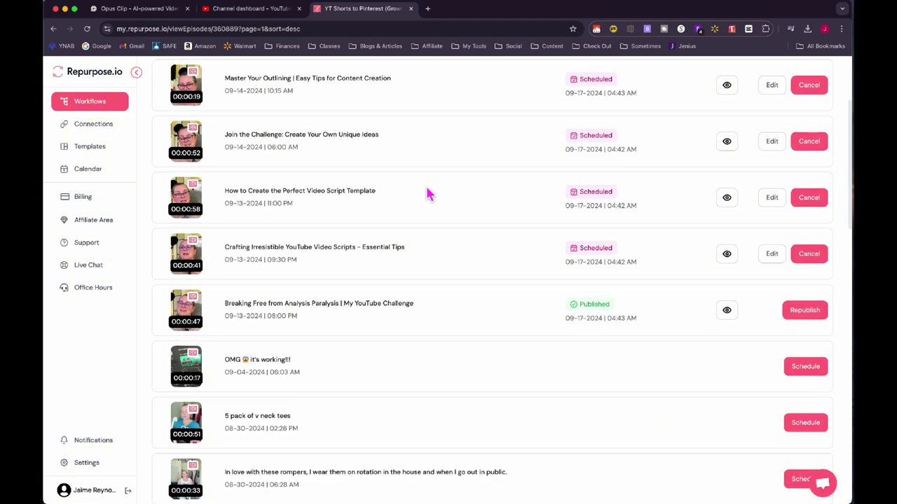
scroll(426, 194, "up", 2)
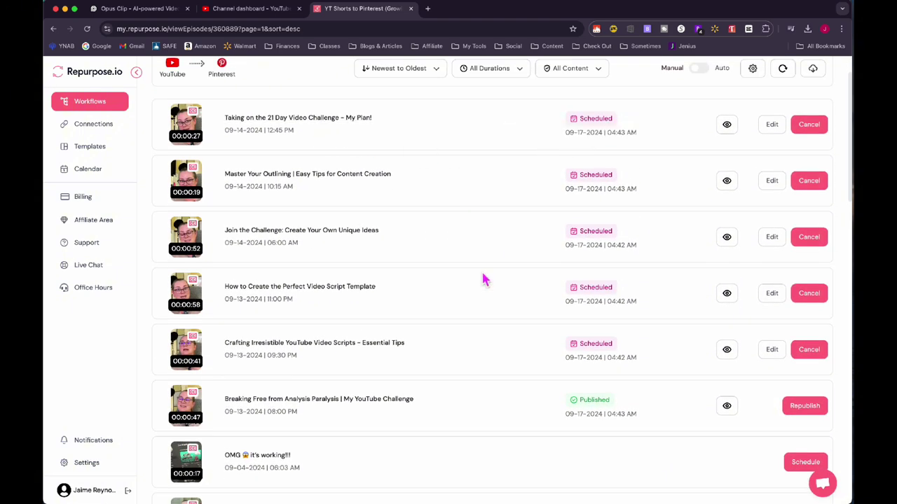
scroll(472, 301, "down", 5)
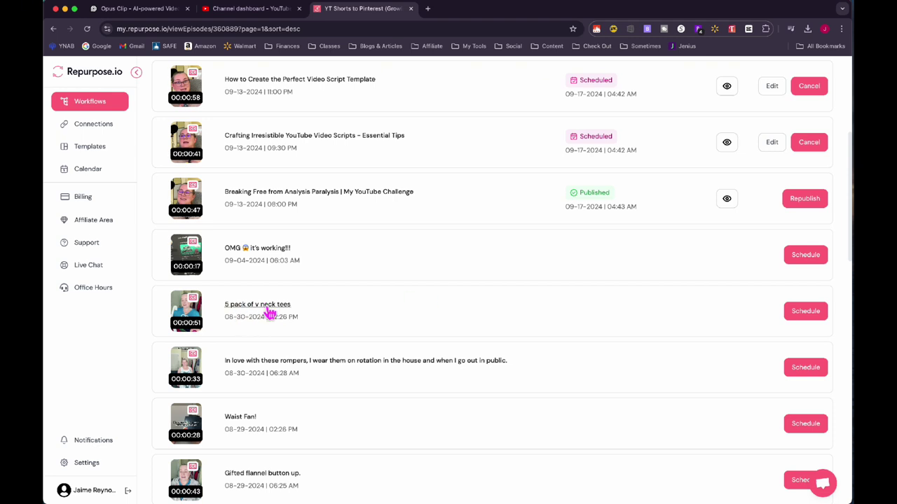
mouse_move(270, 313)
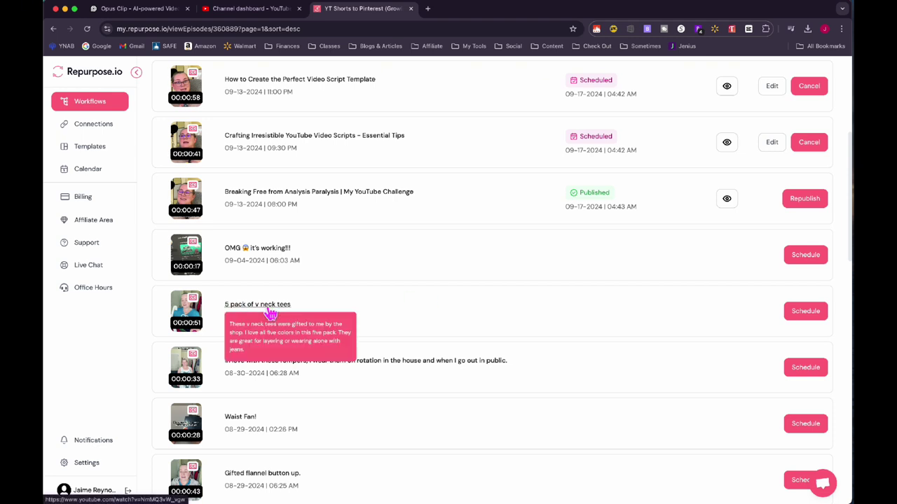
Start scheduling '5 pack of v neck tees' and review its title, description and link fields.
left_click(820, 316)
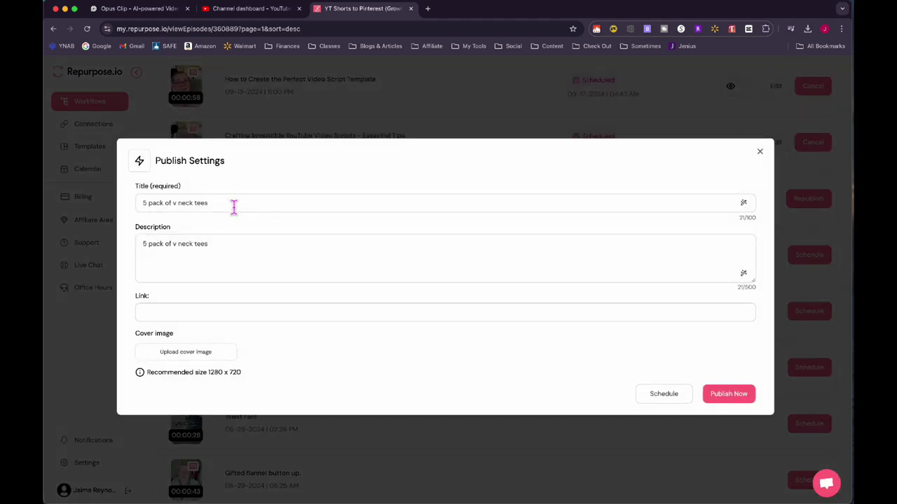
left_click_drag(234, 203, 144, 204)
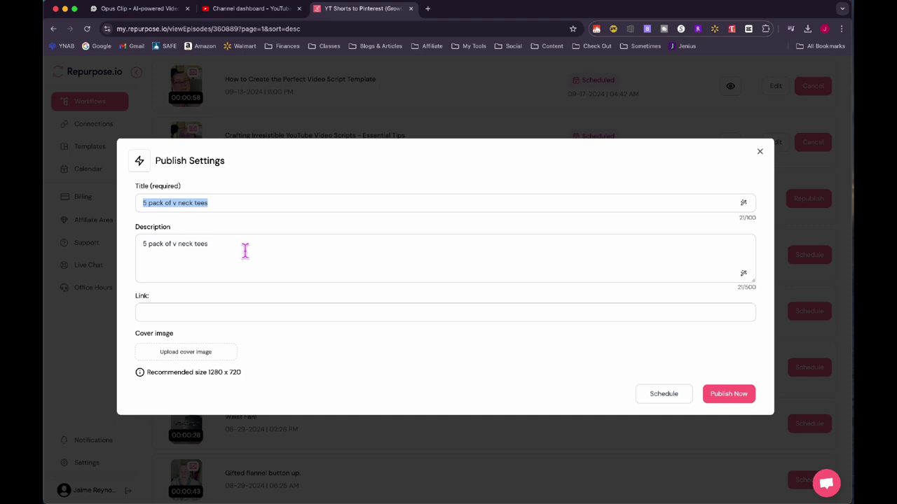
left_click_drag(242, 250, 140, 245)
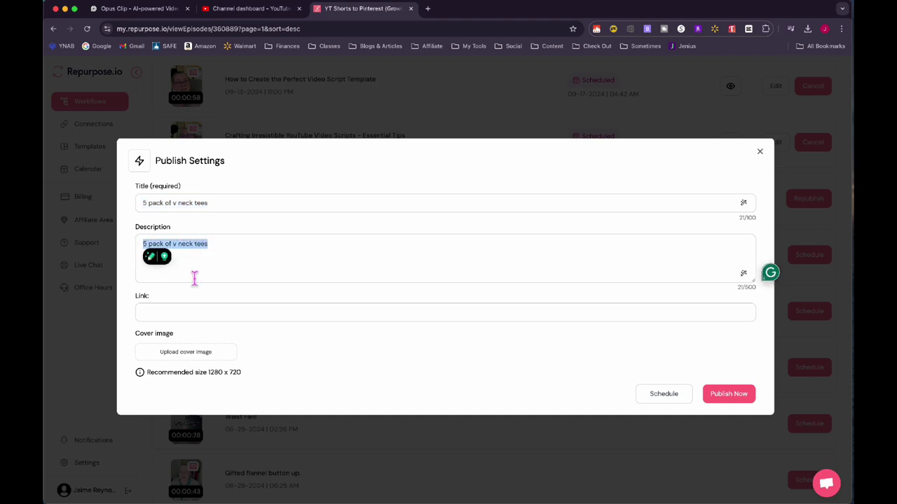
left_click(226, 313)
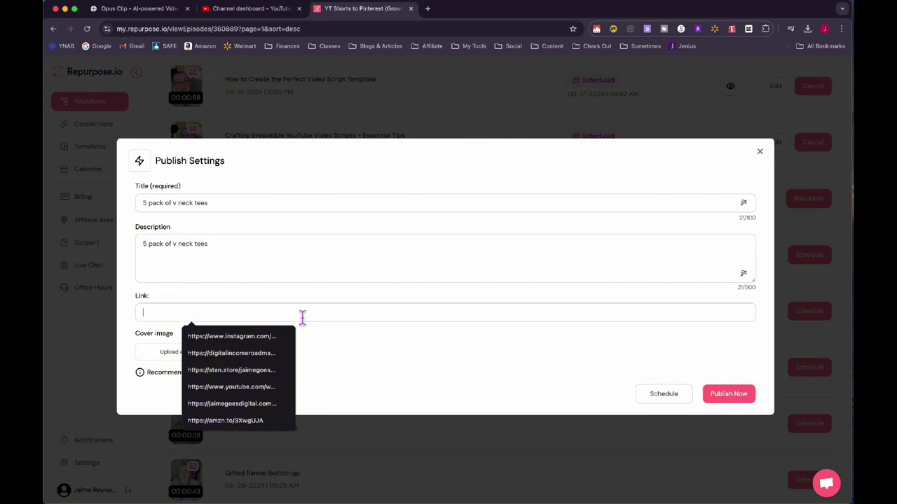
left_click(333, 364)
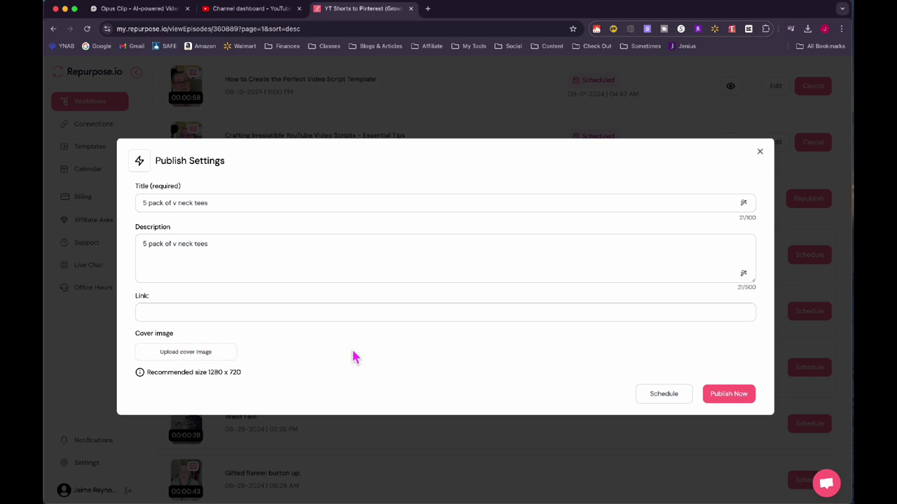
Look over the scheduling date picker, then close it to return to Publish Settings.
left_click(665, 399)
scroll(512, 360, "down", 2)
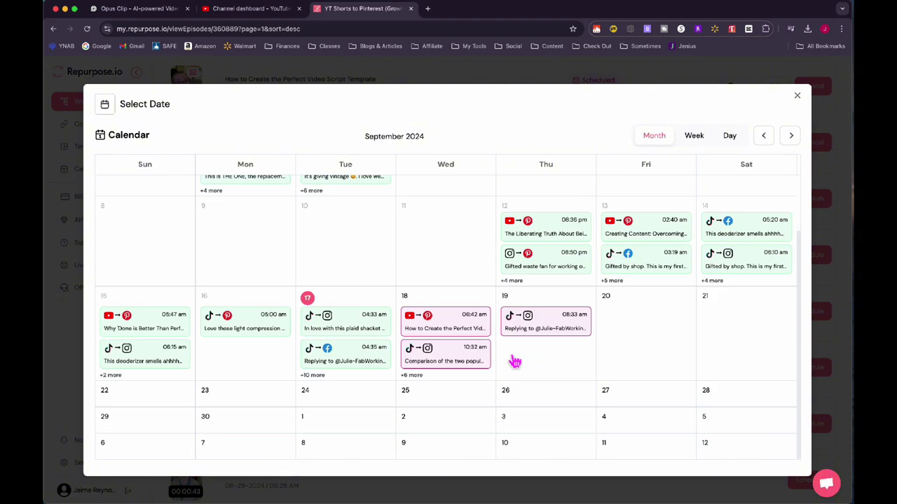
mouse_move(452, 348)
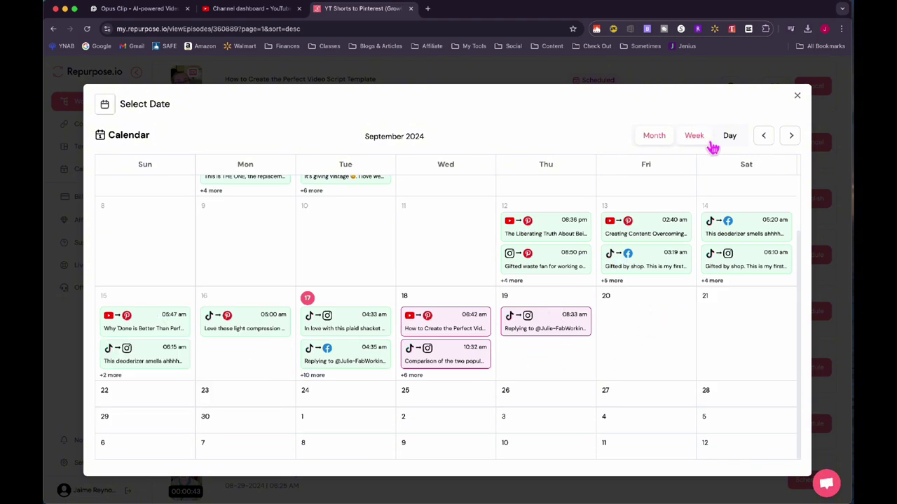
left_click(805, 98)
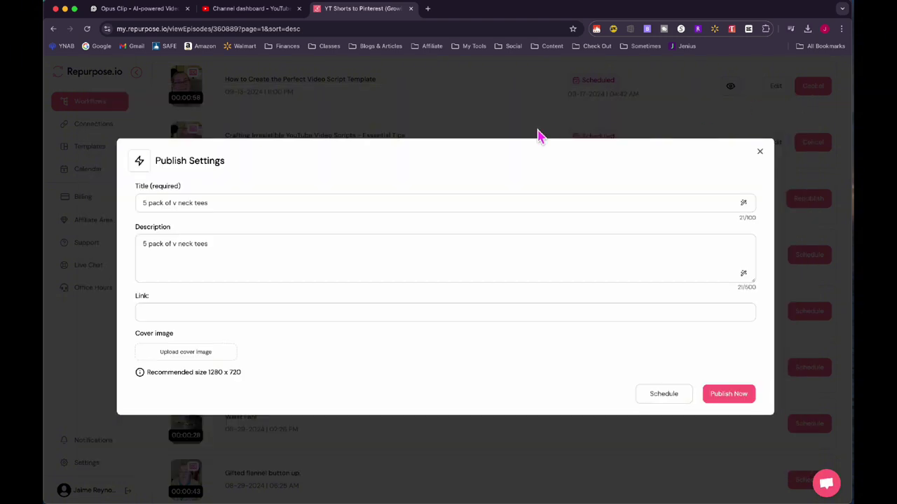
Open the Pinterest board in a new tab and view the second pin, 'Done is Better Than Perfect'.
left_click(428, 8)
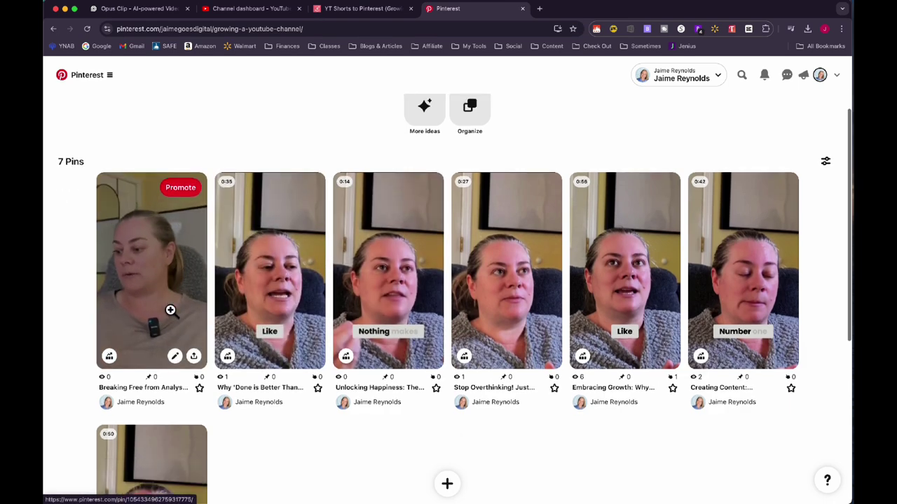
scroll(171, 309, "down", 4)
scroll(367, 316, "up", 3)
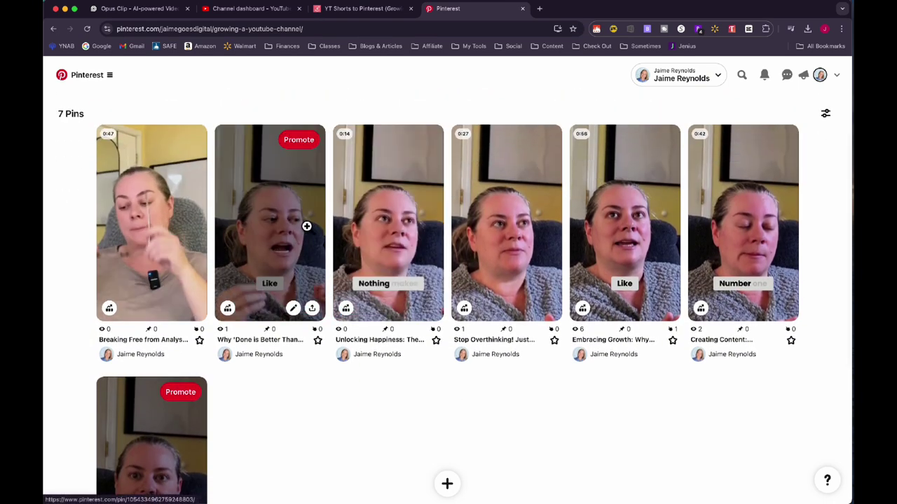
left_click(284, 237)
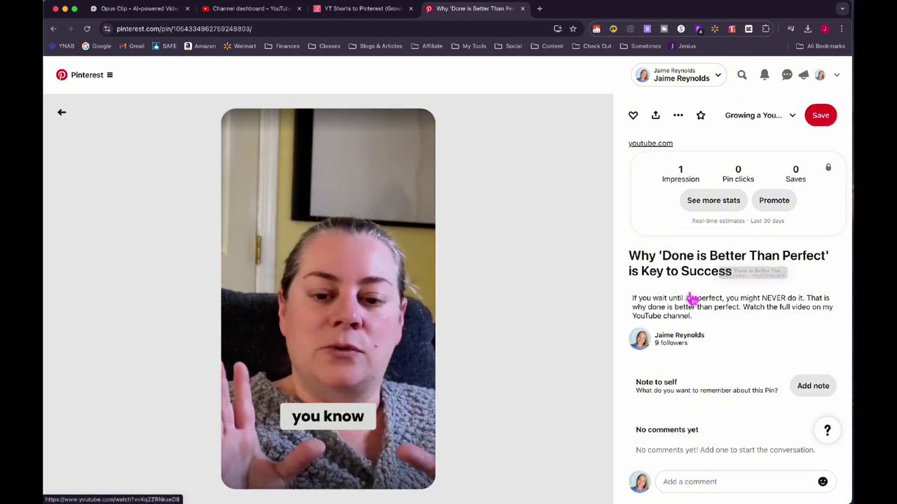
scroll(688, 317, "down", 1)
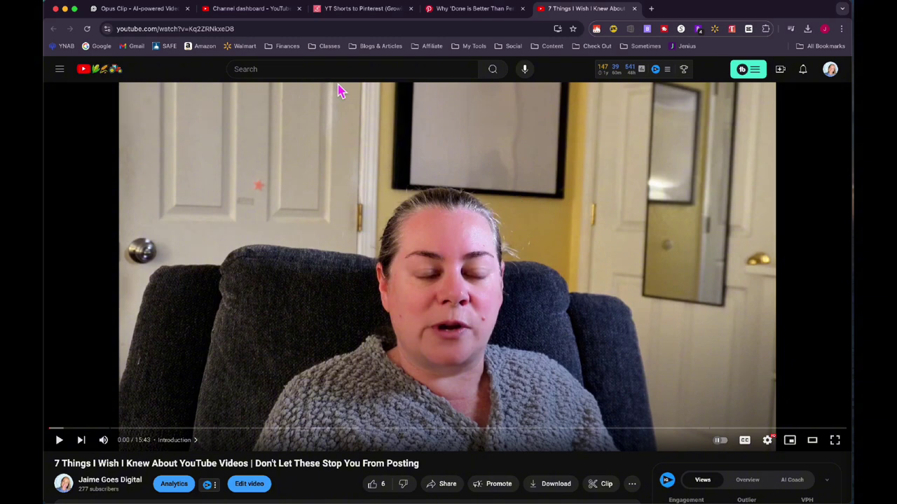
Switch to YouTube Studio's Content list and scroll to the '7 Things I Wish I Knew' video.
left_click(265, 10)
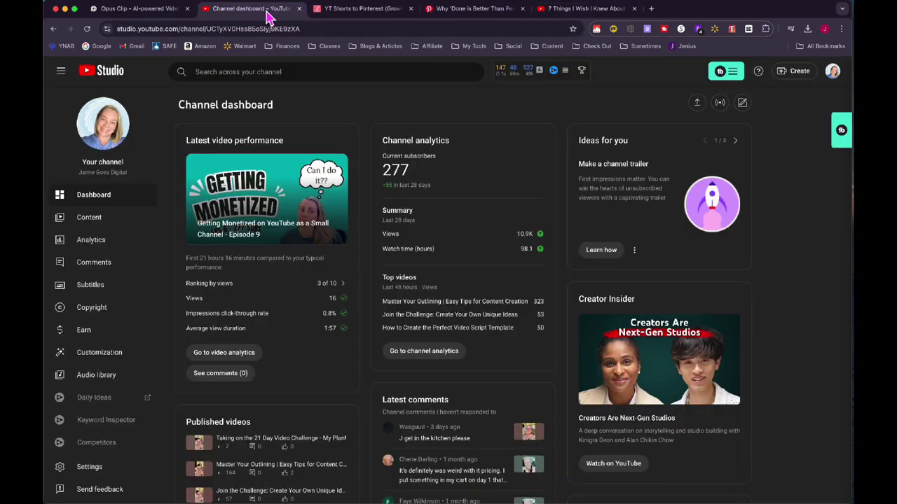
left_click(99, 233)
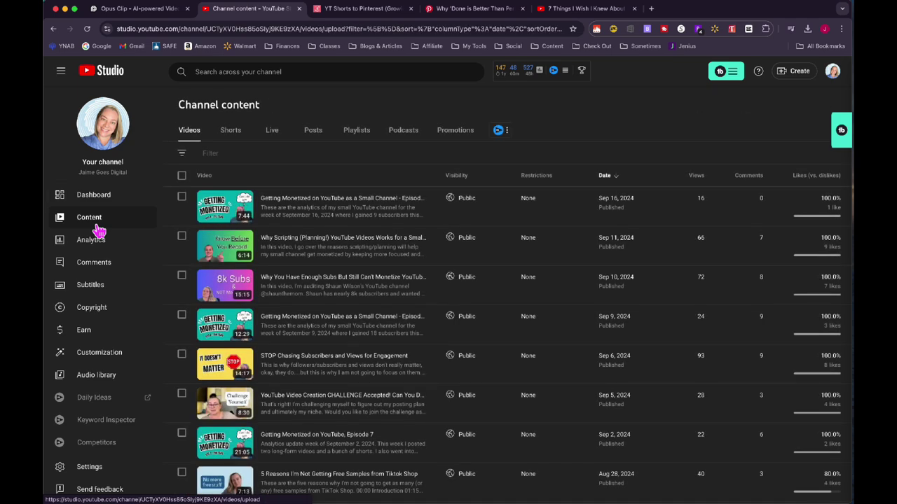
scroll(301, 266, "down", 3)
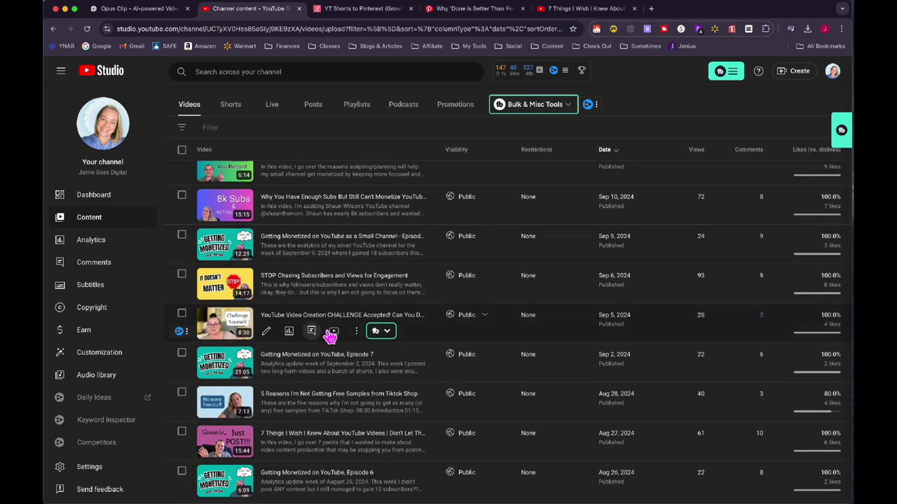
scroll(336, 337, "down", 2)
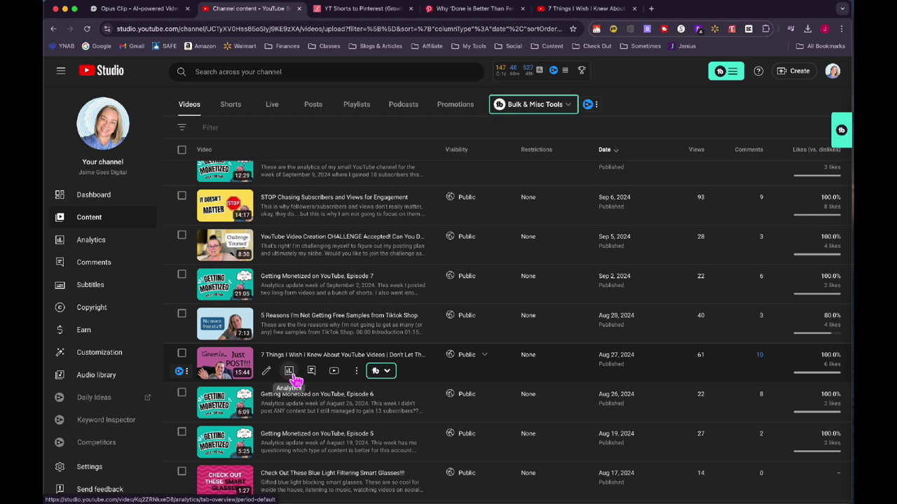
Open the 7 Things video's Reach analytics and its full 'How viewers find this video' breakdown.
left_click(290, 371)
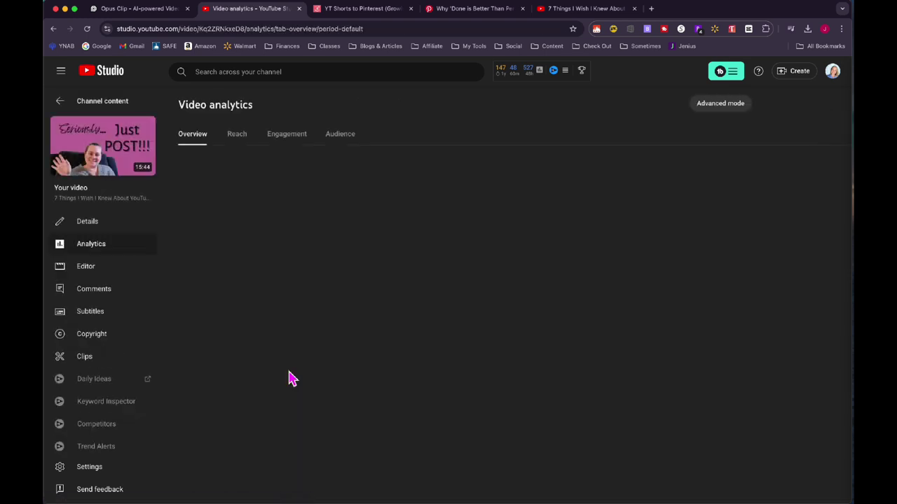
left_click(240, 135)
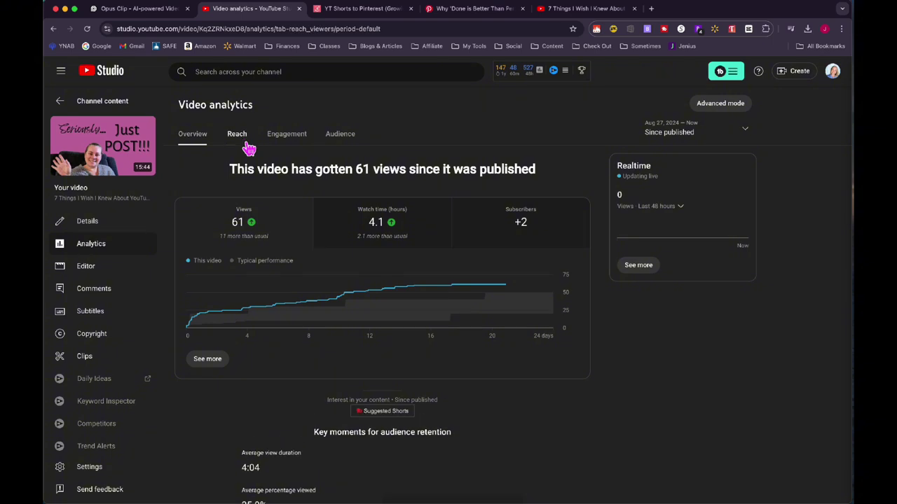
scroll(354, 405, "down", 3)
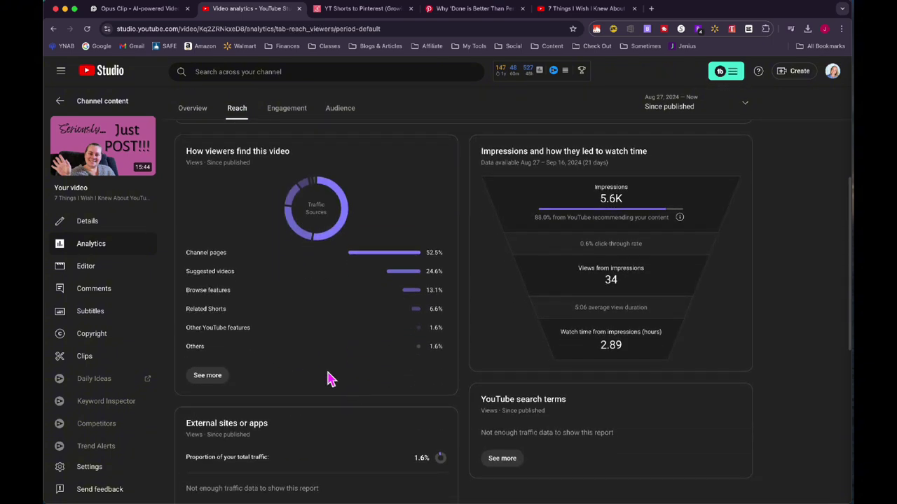
left_click(214, 377)
scroll(221, 378, "down", 2)
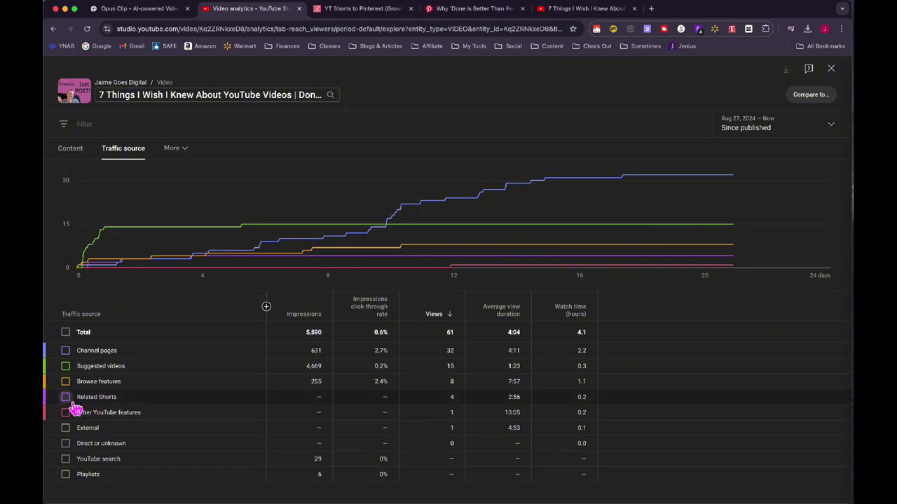
Remove Related Shorts from the chart and plot External and Direct or unknown traffic instead.
mouse_move(75, 408)
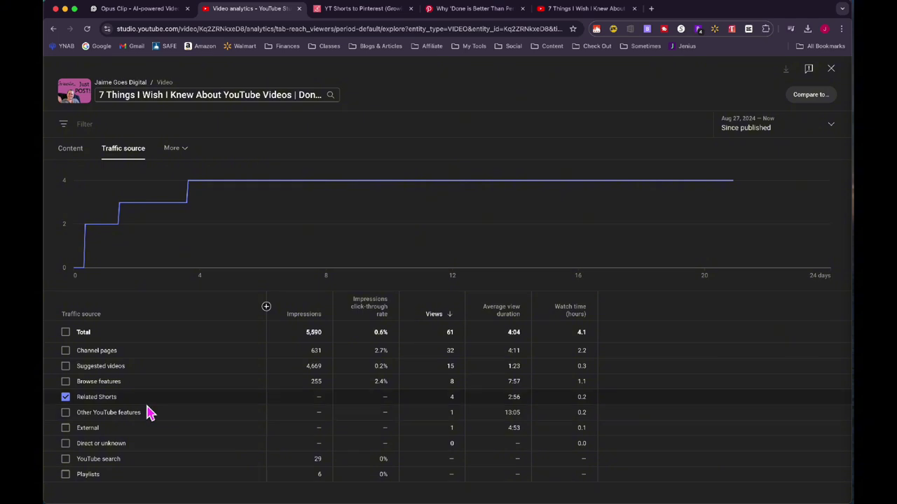
left_click(73, 405)
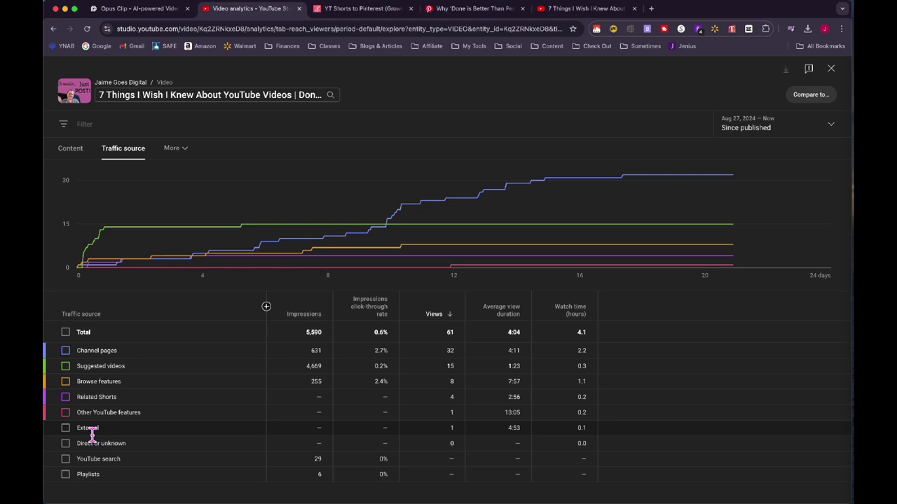
left_click(66, 428)
left_click(66, 443)
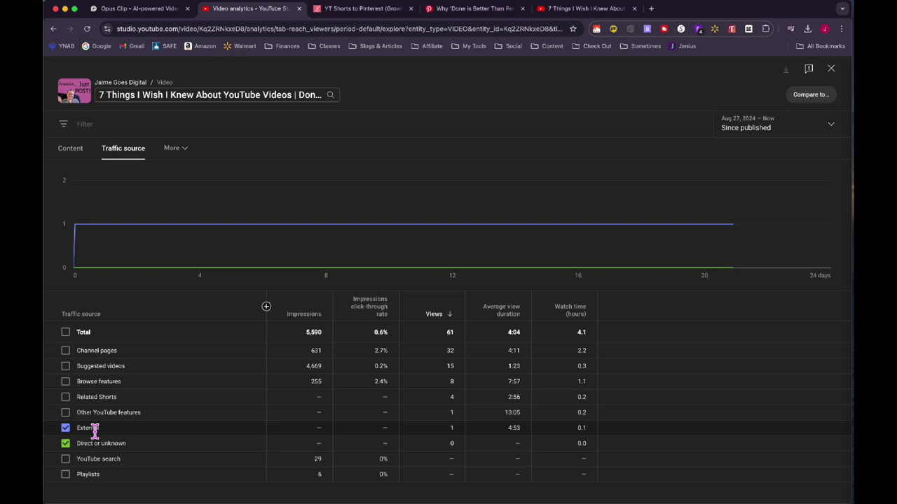
left_click(834, 70)
scroll(141, 126, "up", 3)
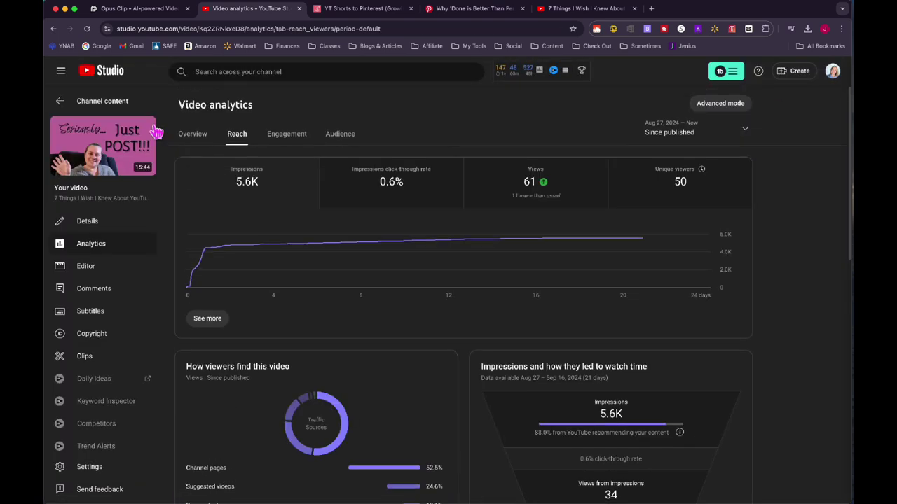
left_click(67, 103)
left_click(232, 128)
scroll(490, 280, "down", 2)
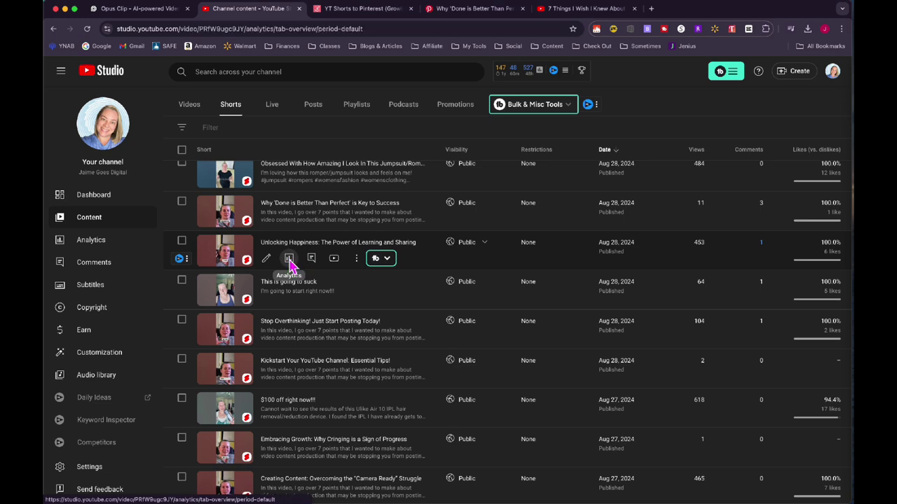
left_click(289, 258)
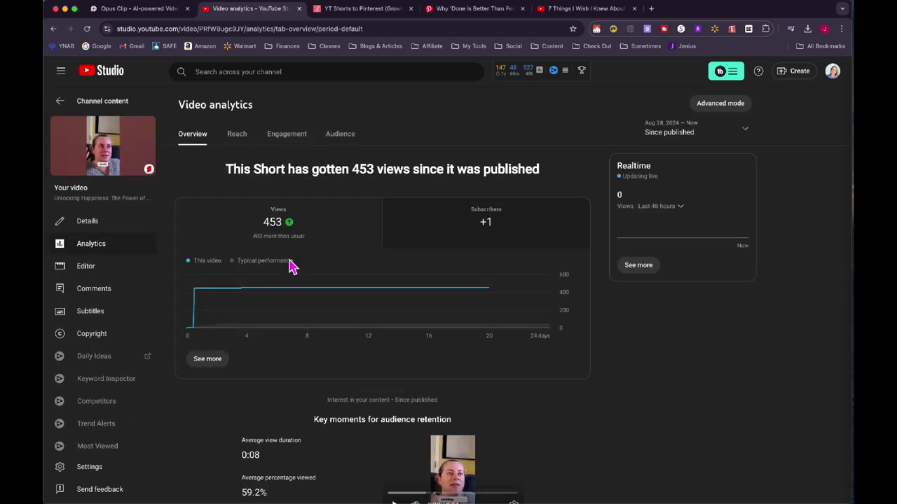
scroll(292, 266, "down", 2)
scroll(292, 266, "down", 1)
scroll(293, 266, "up", 4)
left_click(236, 136)
mouse_move(310, 258)
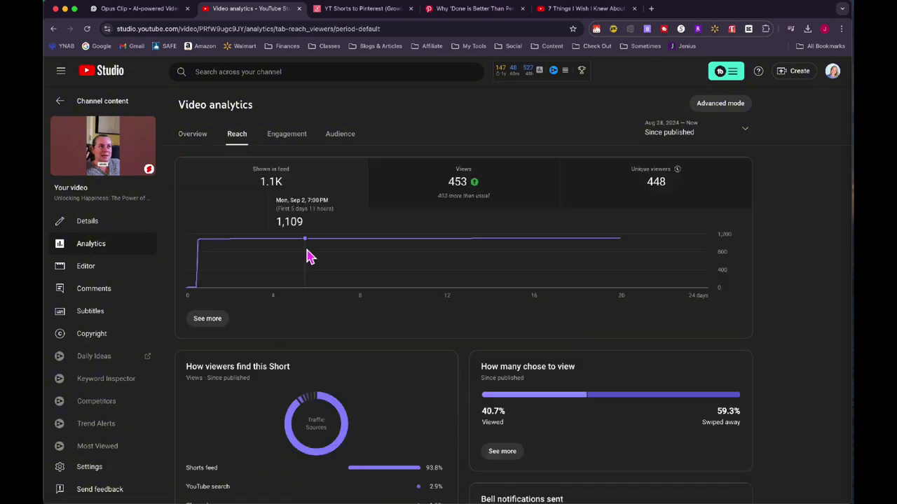
scroll(310, 257, "down", 5)
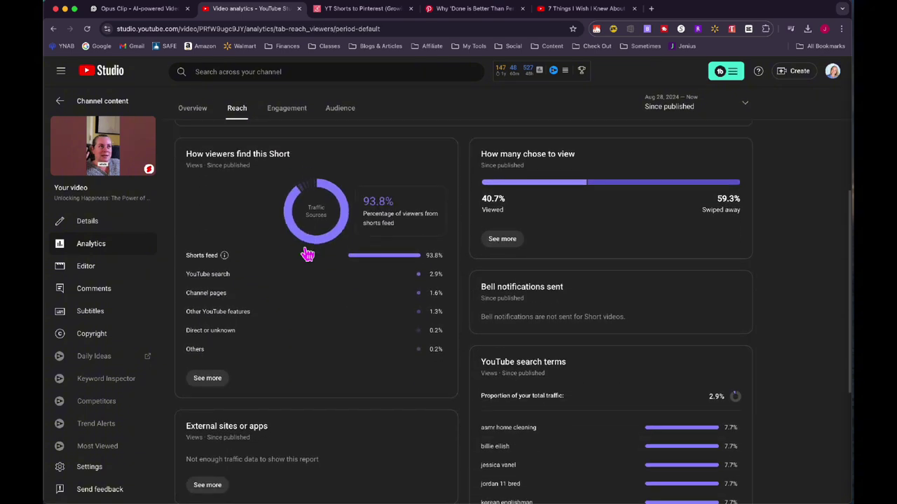
scroll(307, 255, "down", 3)
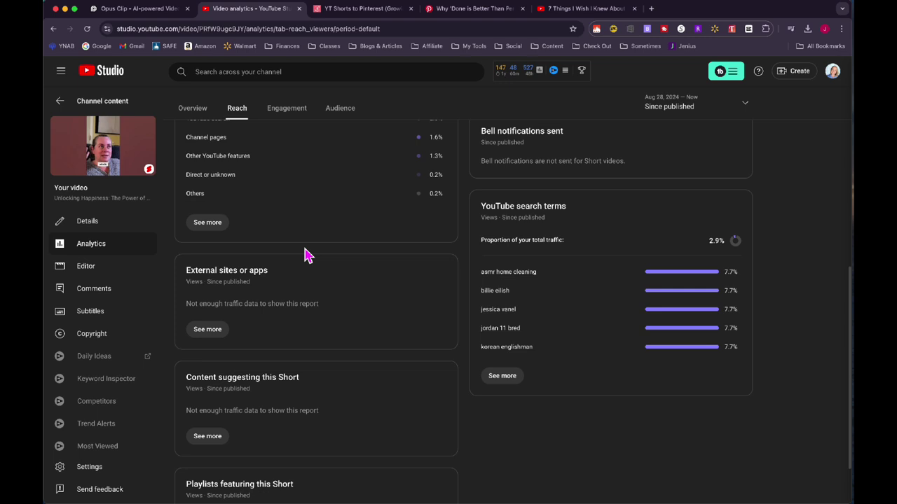
scroll(307, 255, "down", 1)
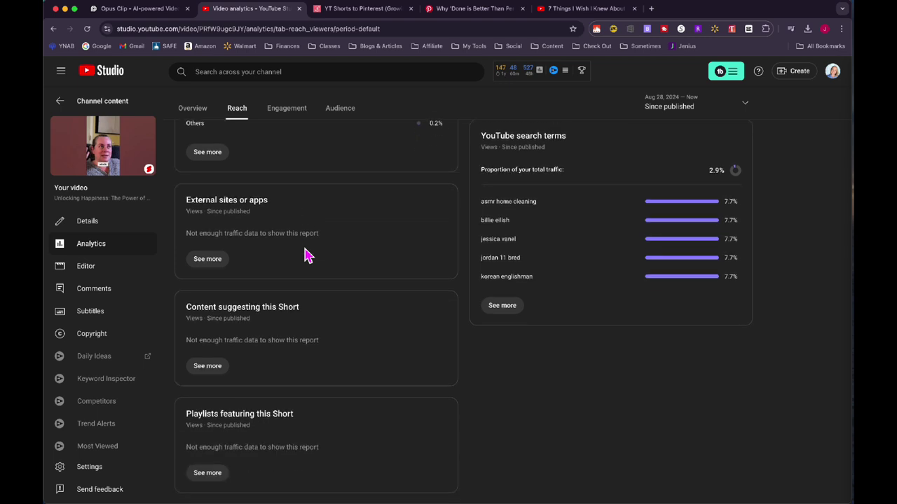
scroll(307, 255, "up", 5)
scroll(305, 255, "down", 2)
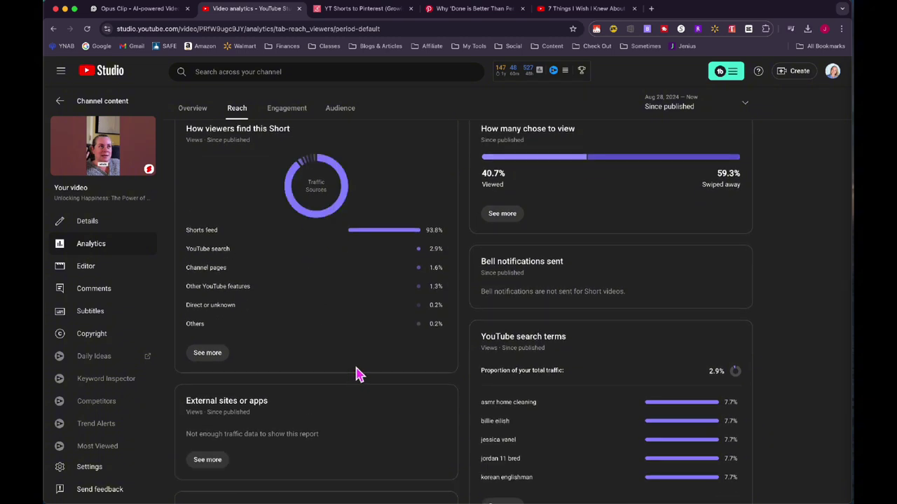
scroll(356, 375, "down", 3)
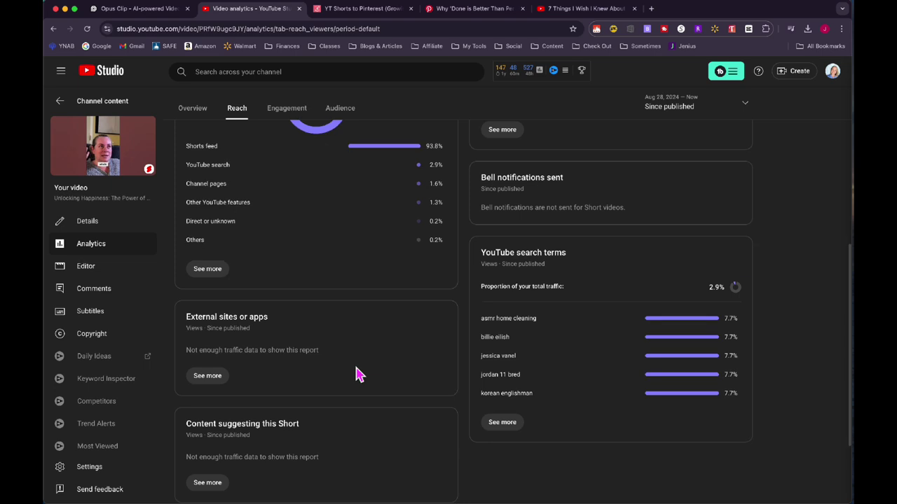
scroll(356, 375, "down", 4)
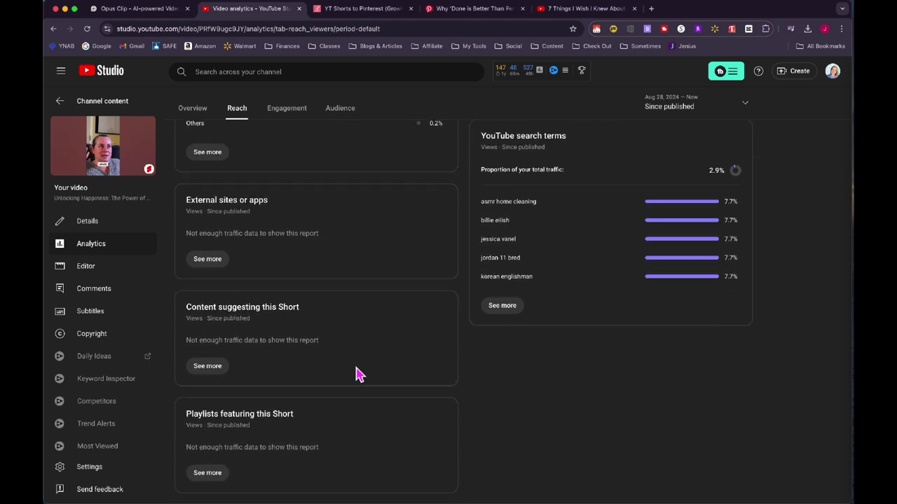
mouse_move(290, 316)
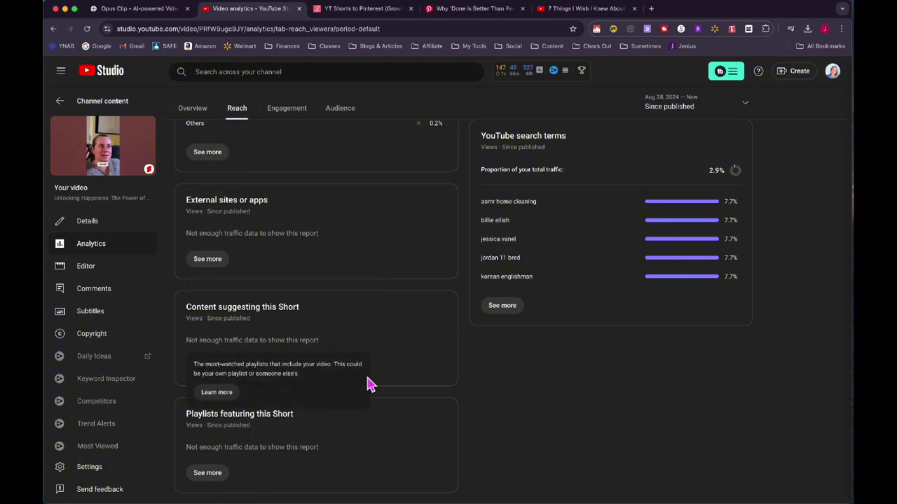
scroll(330, 213, "up", 10)
scroll(330, 213, "up", 2)
left_click(305, 137)
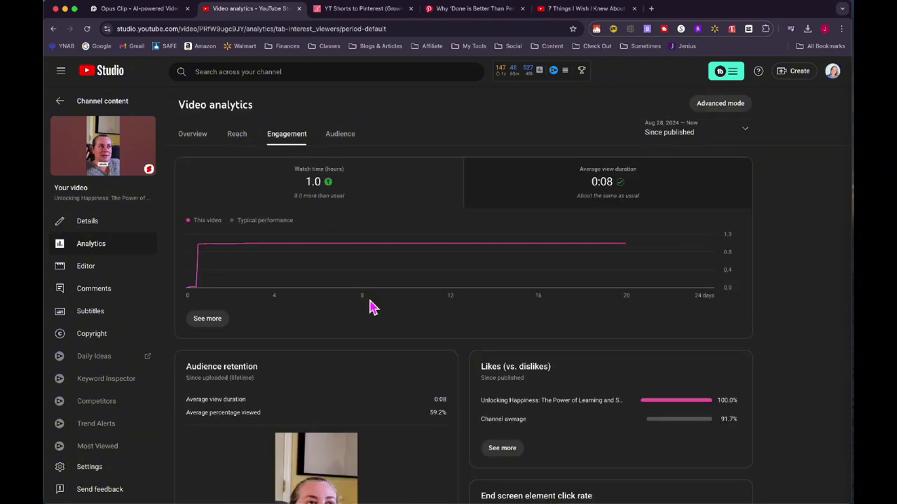
scroll(370, 305, "down", 2)
scroll(372, 307, "down", 3)
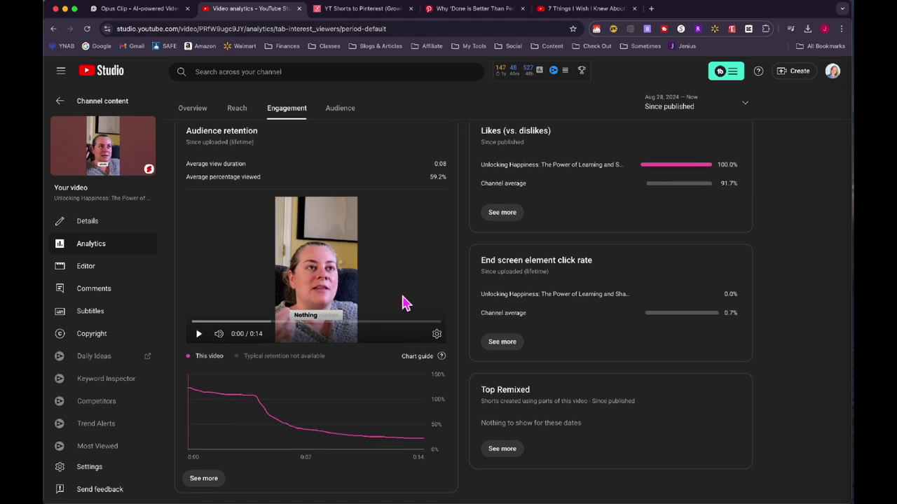
scroll(403, 304, "up", 5)
left_click(348, 139)
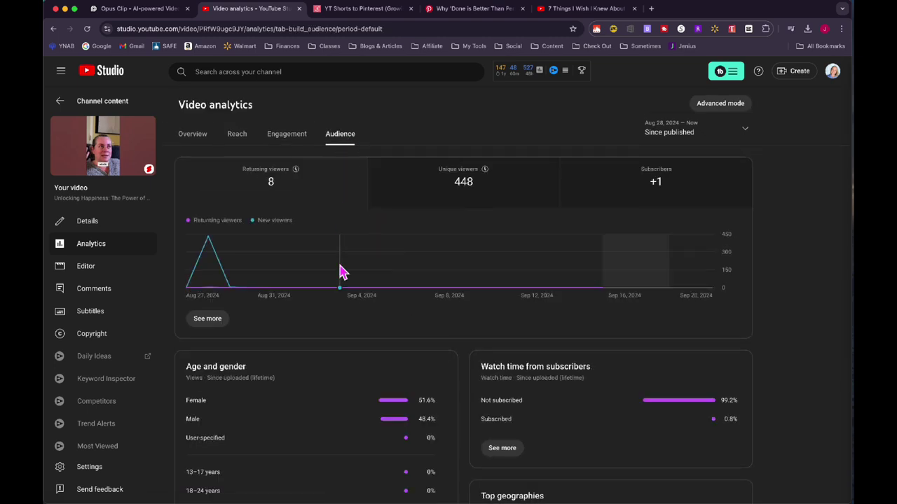
left_click(238, 143)
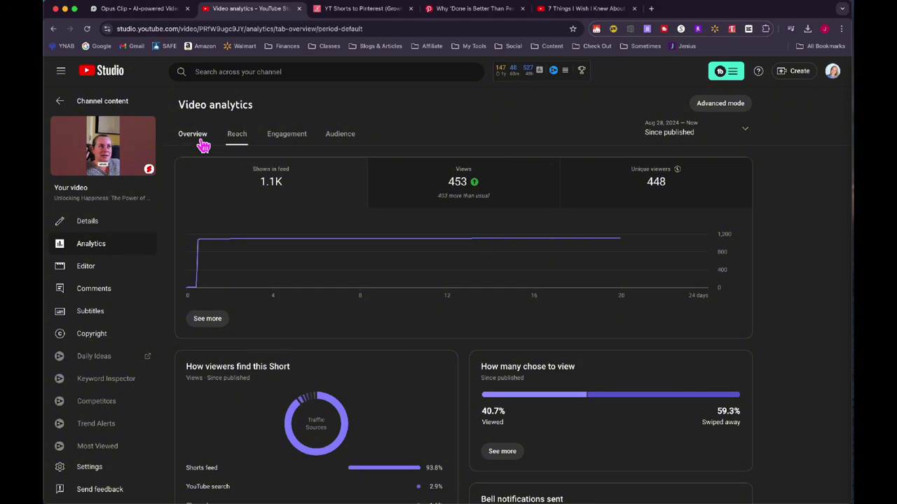
left_click(199, 143)
scroll(484, 356, "down", 4)
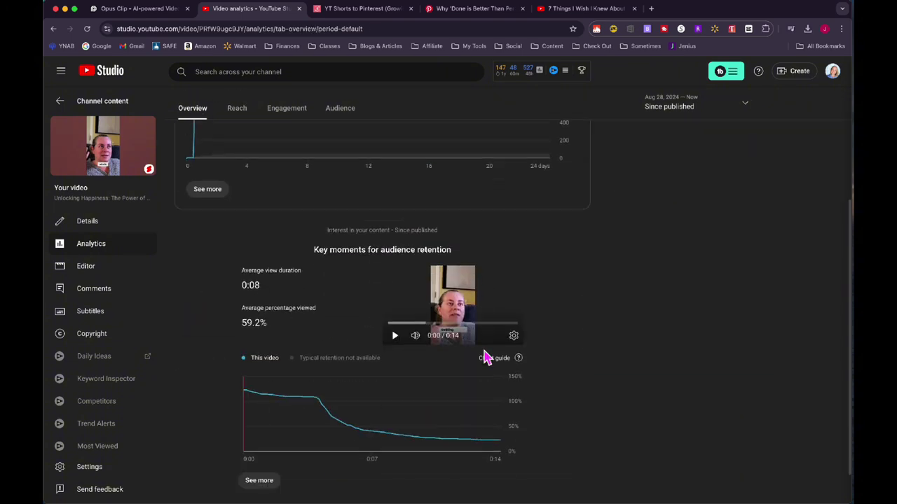
scroll(484, 356, "up", 5)
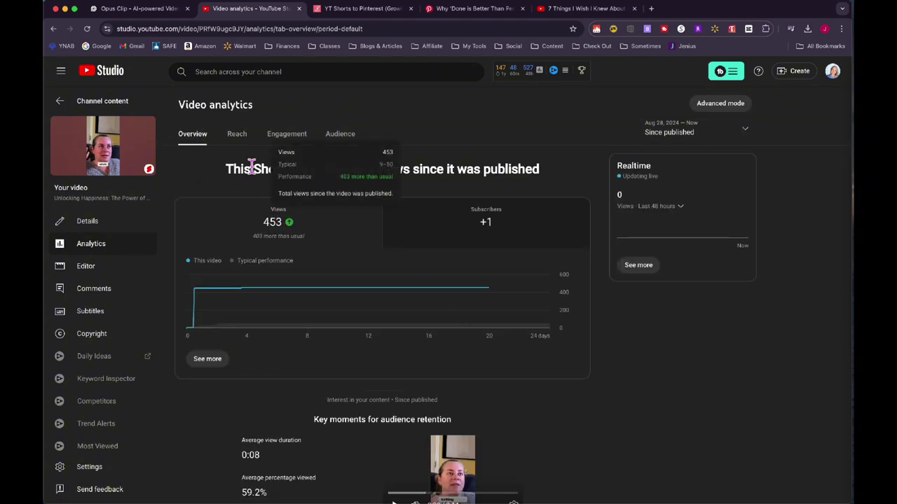
left_click(237, 133)
scroll(266, 264, "down", 3)
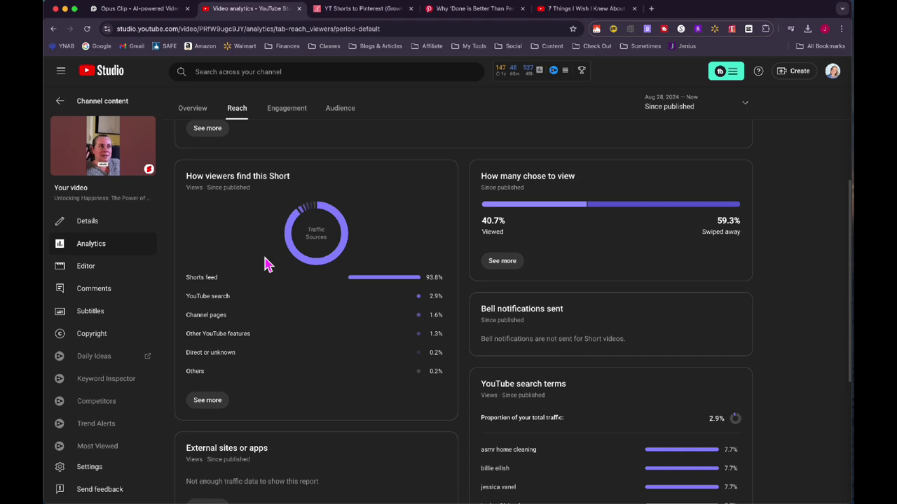
scroll(266, 264, "down", 3)
scroll(266, 264, "up", 2)
scroll(266, 264, "down", 3)
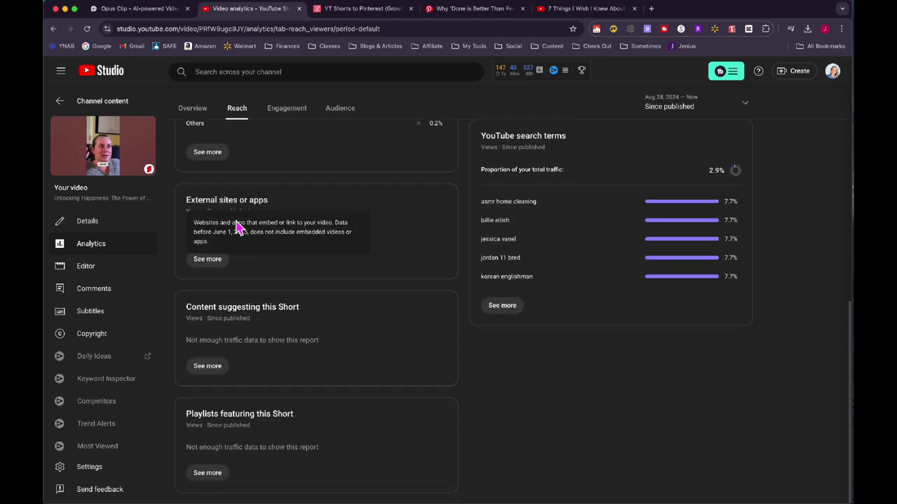
scroll(223, 201, "up", 7)
left_click(62, 103)
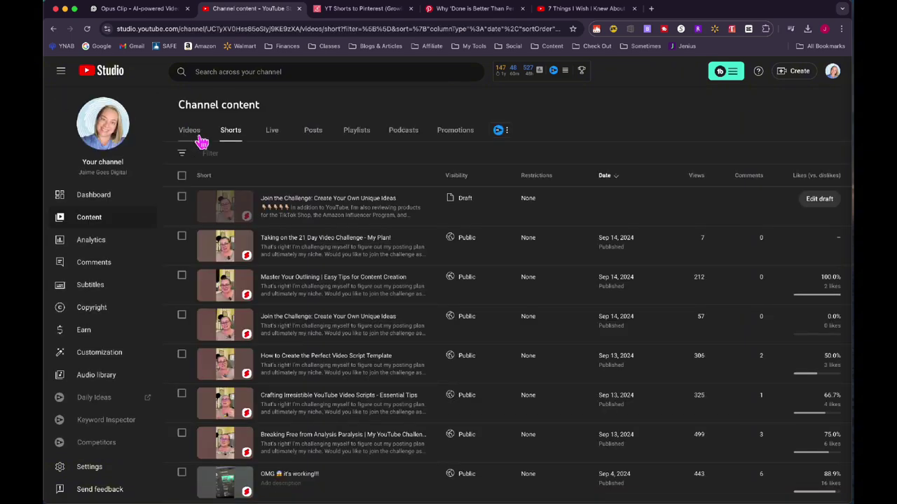
From the Videos list, open the 15:44 video's Reach analytics and its External sites or apps report.
left_click(200, 140)
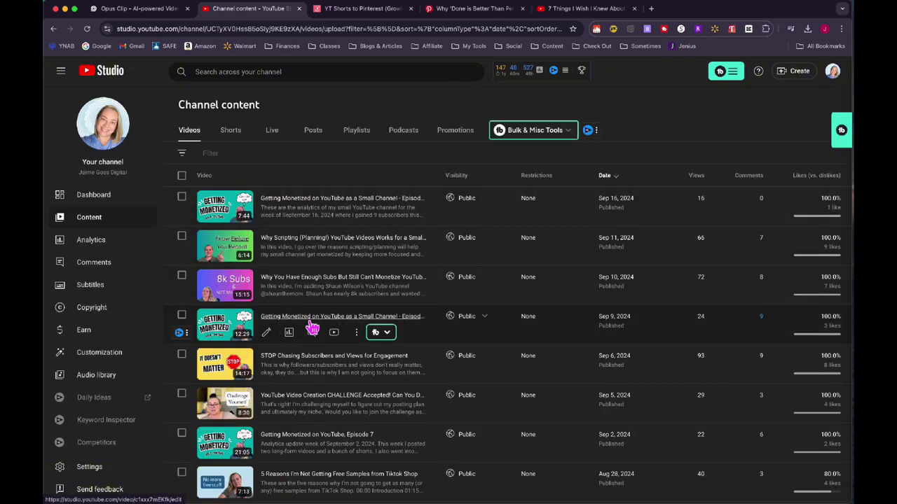
scroll(312, 328, "down", 5)
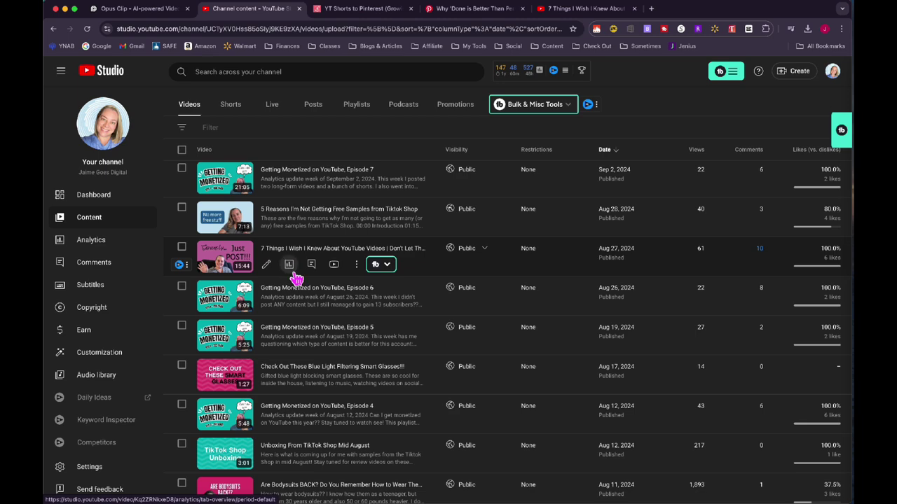
left_click(293, 273)
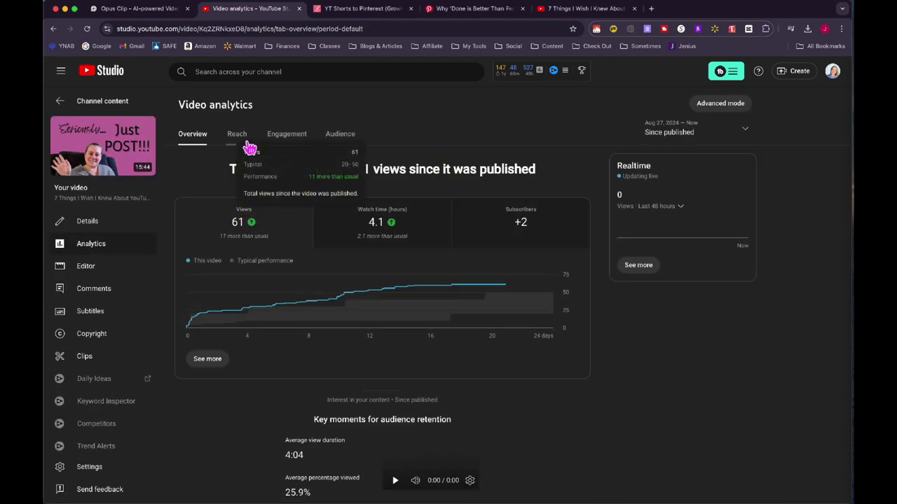
left_click(238, 137)
scroll(315, 309, "down", 4)
scroll(315, 309, "down", 3)
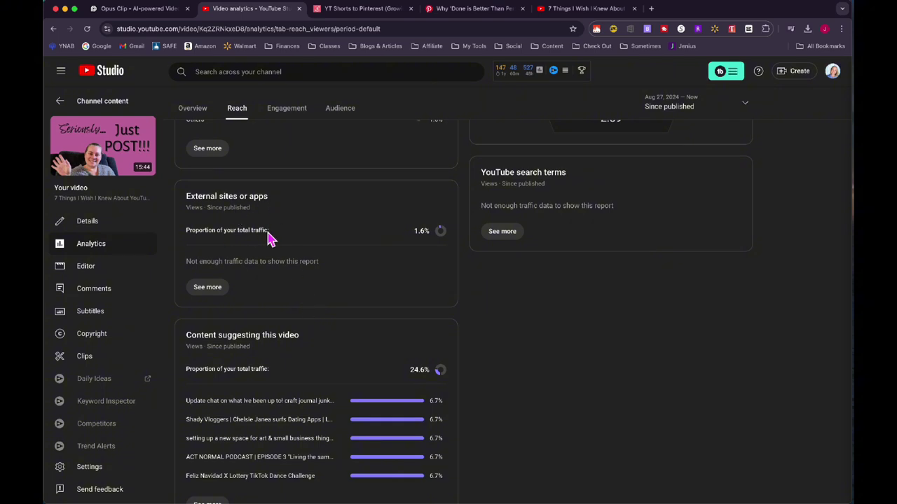
left_click(214, 290)
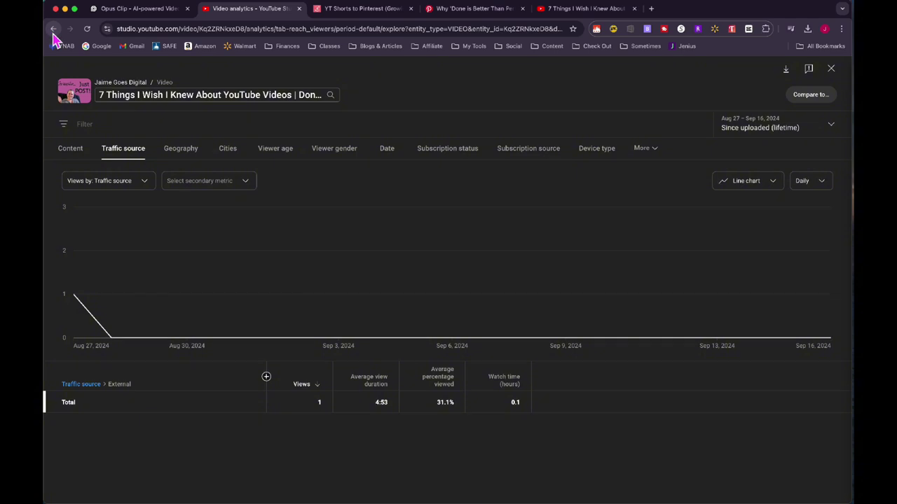
Close the External report, reopen a traffic-source report, then close it to return to Reach.
left_click(832, 69)
scroll(418, 278, "down", 2)
scroll(417, 275, "down", 1)
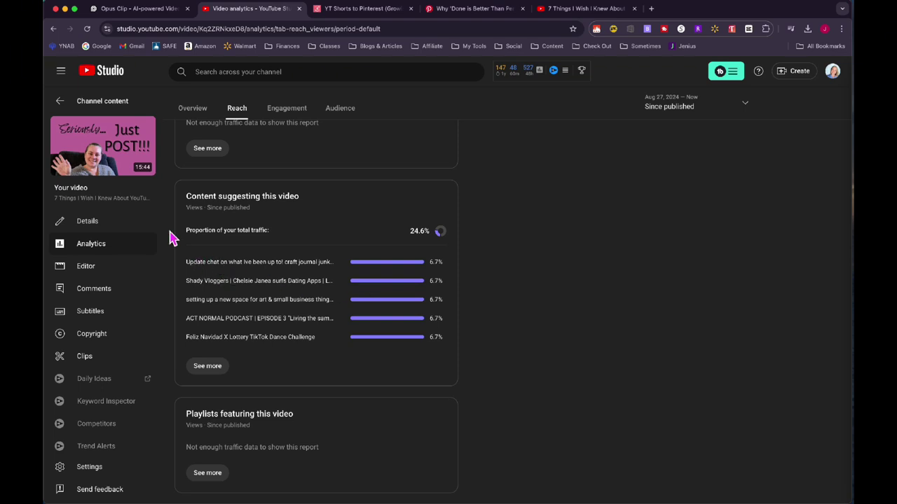
left_click(70, 105)
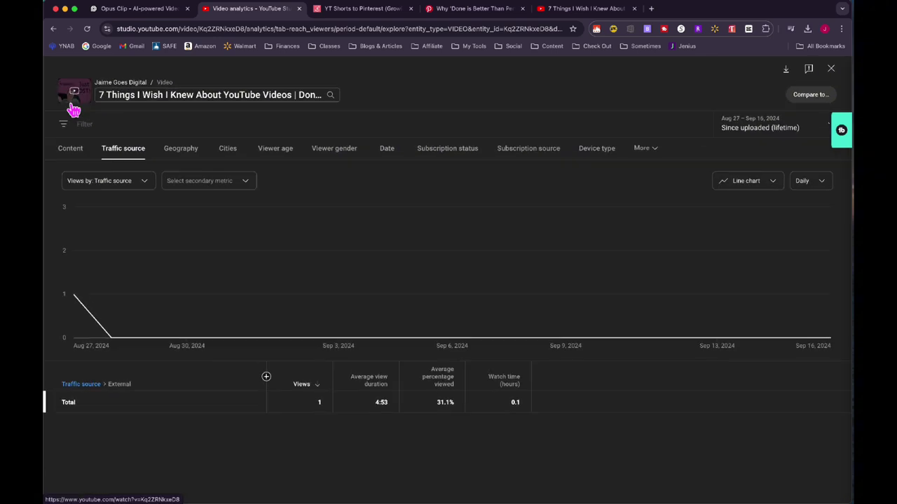
left_click(839, 74)
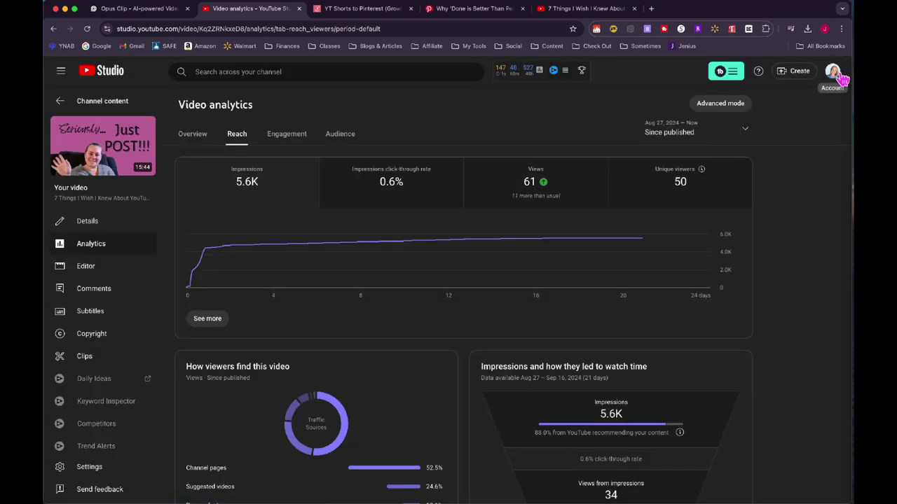